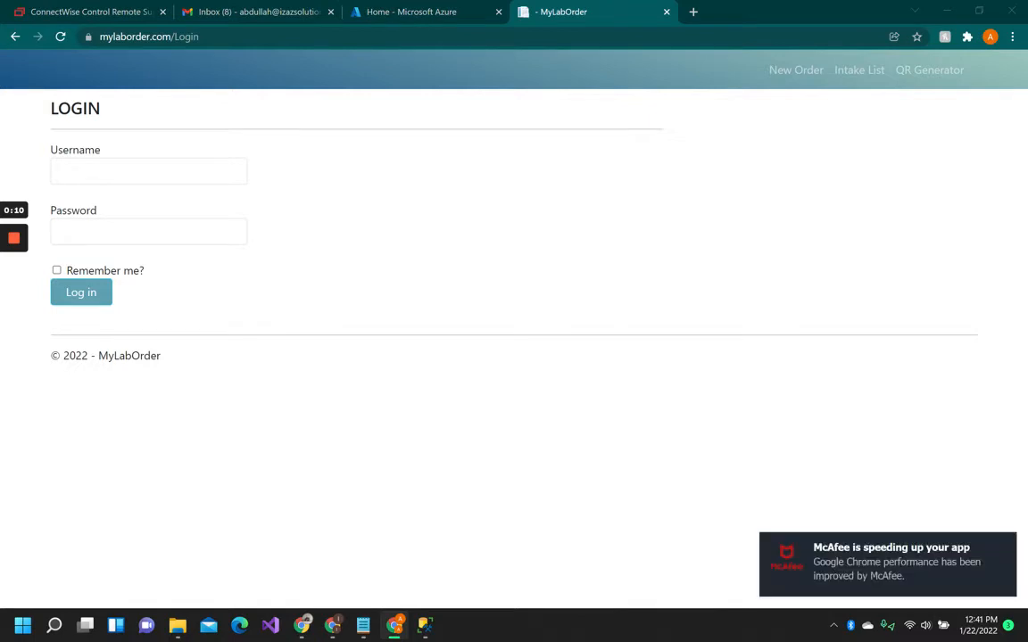
Log in to MyLabOrder with the username and account password.
click(148, 171)
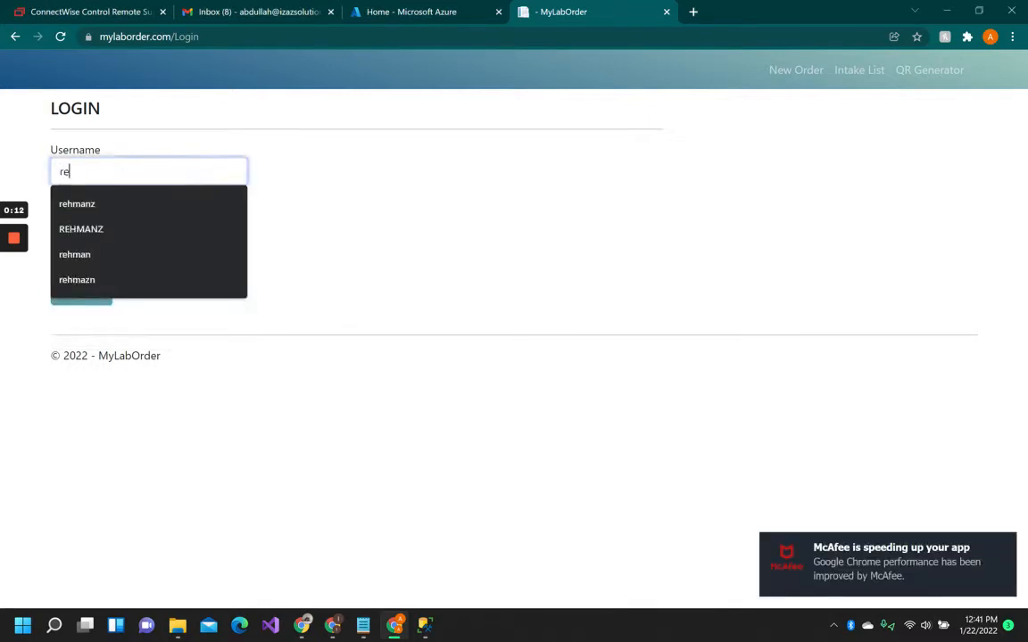
key(Tab)
text(•••••)
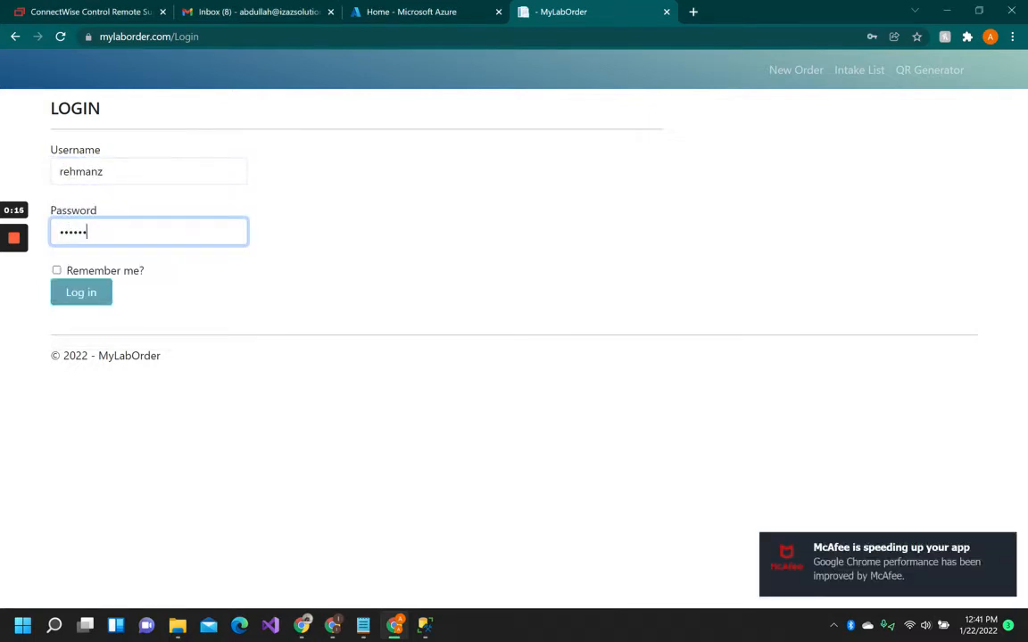
key(Return)
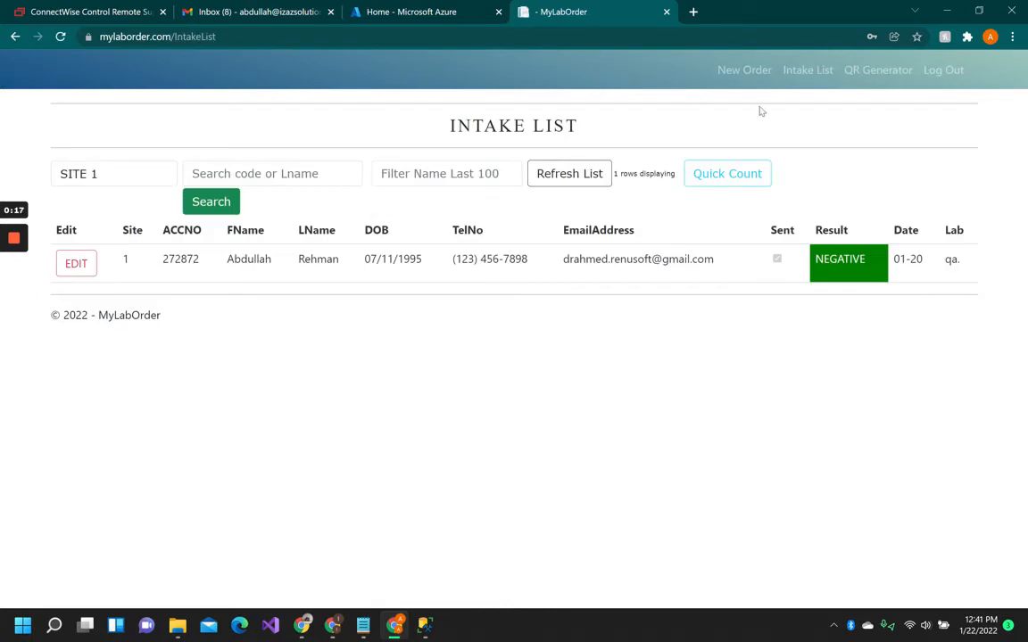
Open the QR Generator and examine the lab, full intake URL and QR code shown for SITE 1.
click(871, 72)
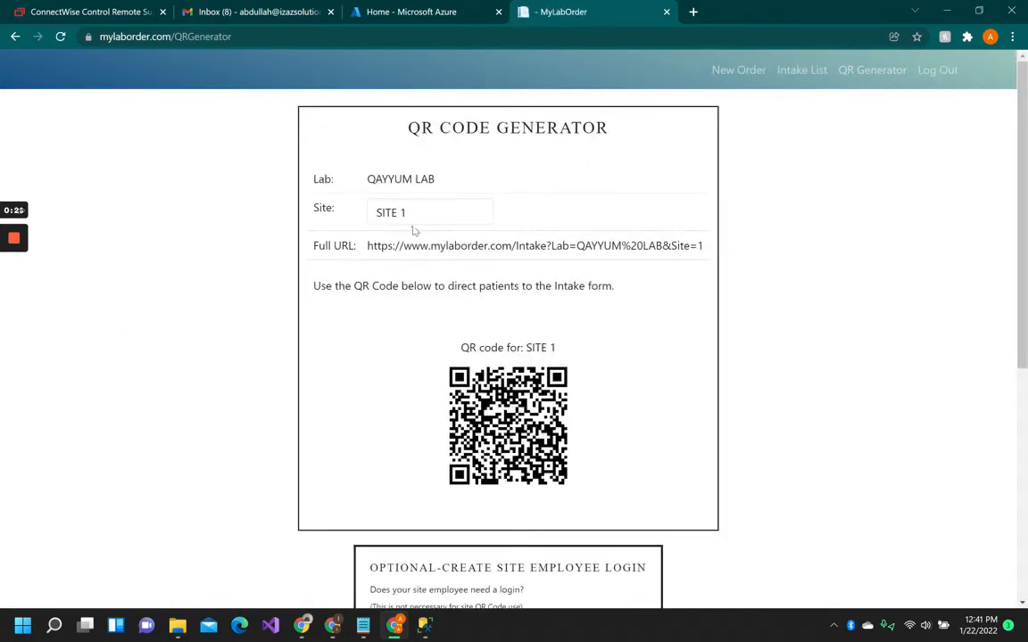
drag(367, 246, 699, 246)
click(619, 246)
drag(367, 246, 704, 251)
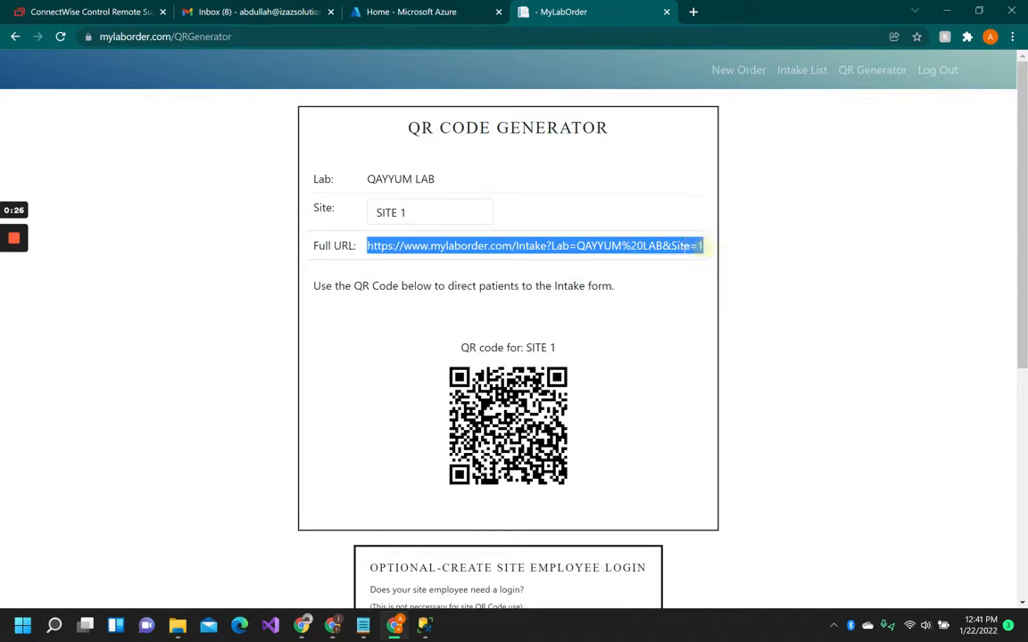
click(620, 247)
drag(367, 246, 707, 249)
click(530, 238)
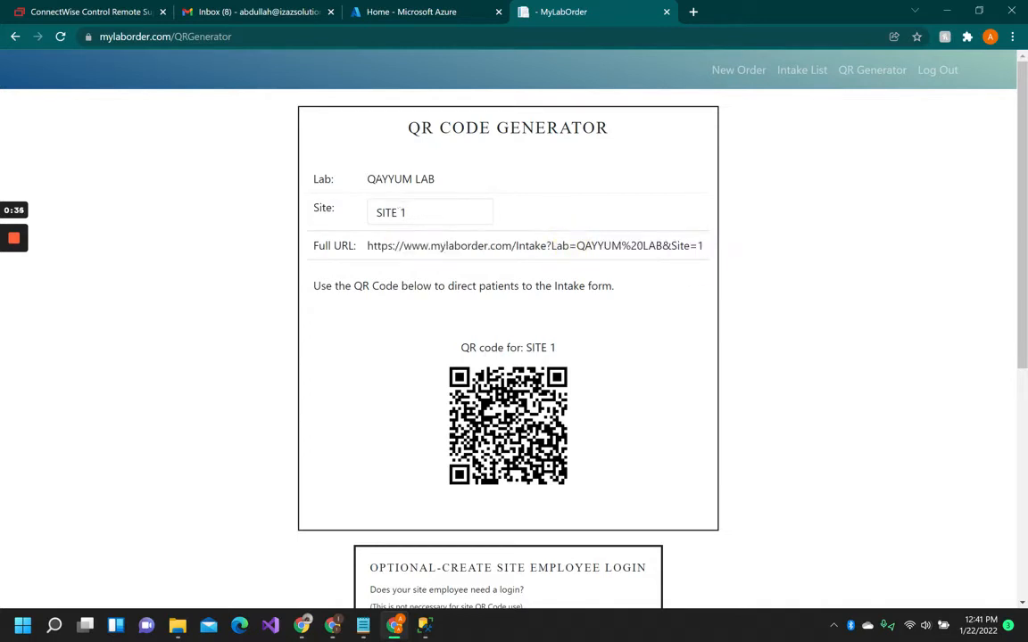
drag(375, 180, 457, 176)
click(361, 219)
drag(451, 349, 603, 446)
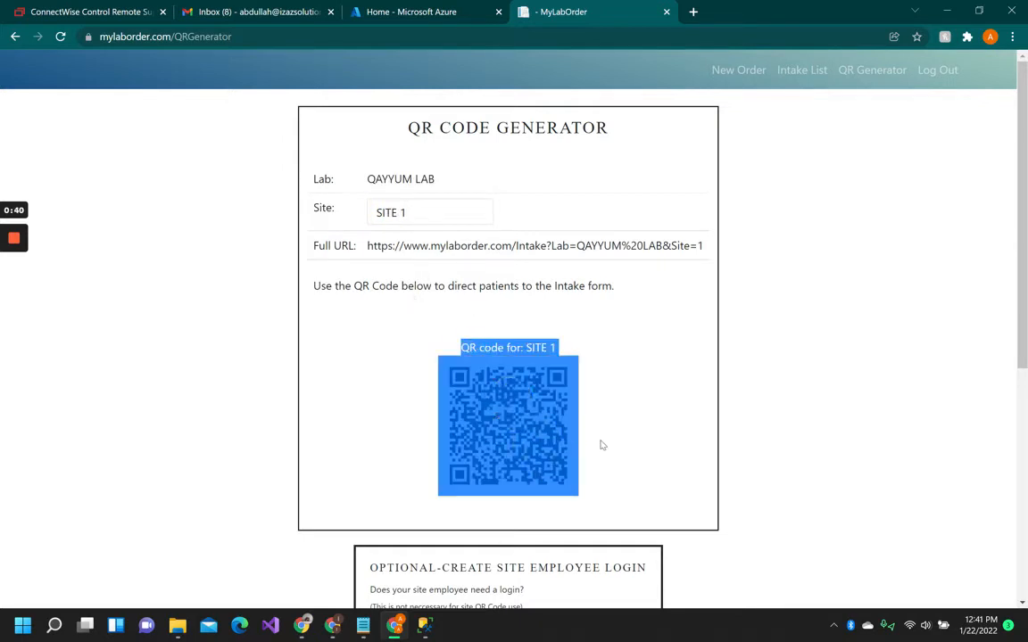
click(601, 445)
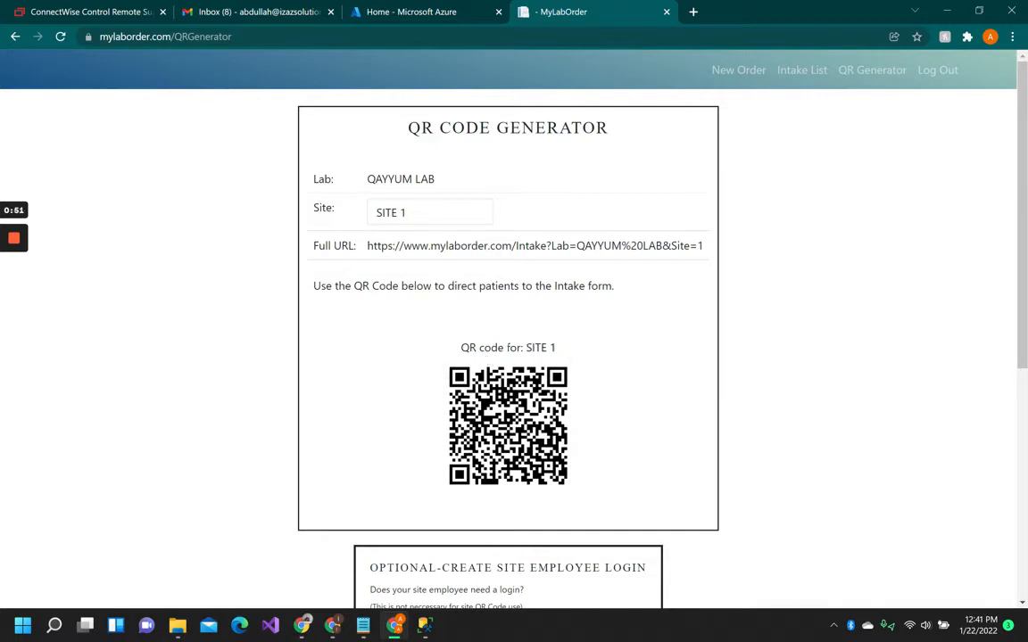
drag(525, 348, 551, 346)
click(581, 361)
Open the SITE 1 full intake URL in a new tab.
drag(368, 245, 700, 249)
right_click(655, 250)
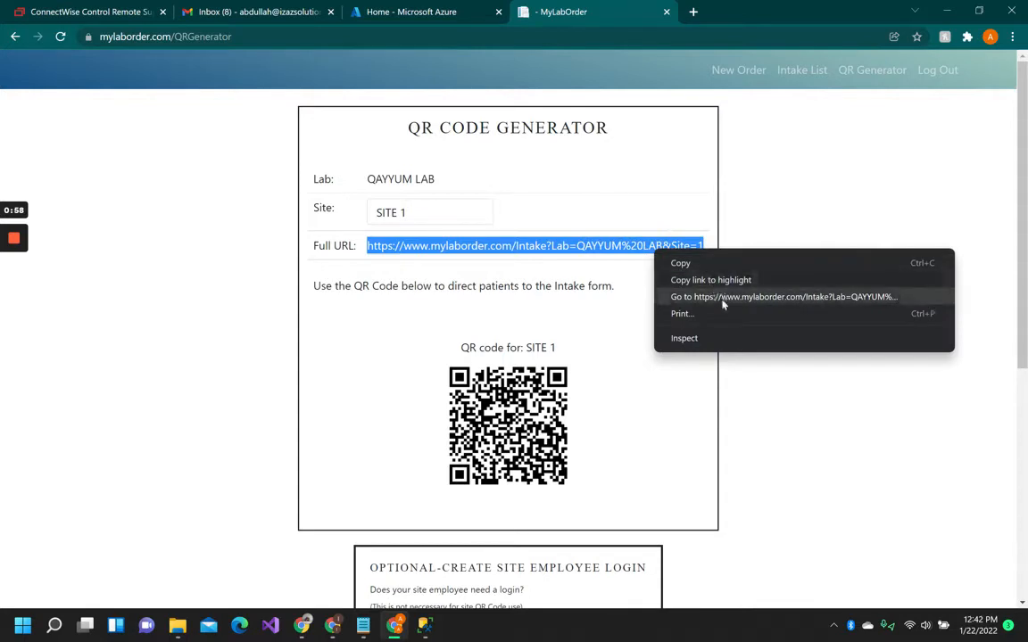
click(723, 298)
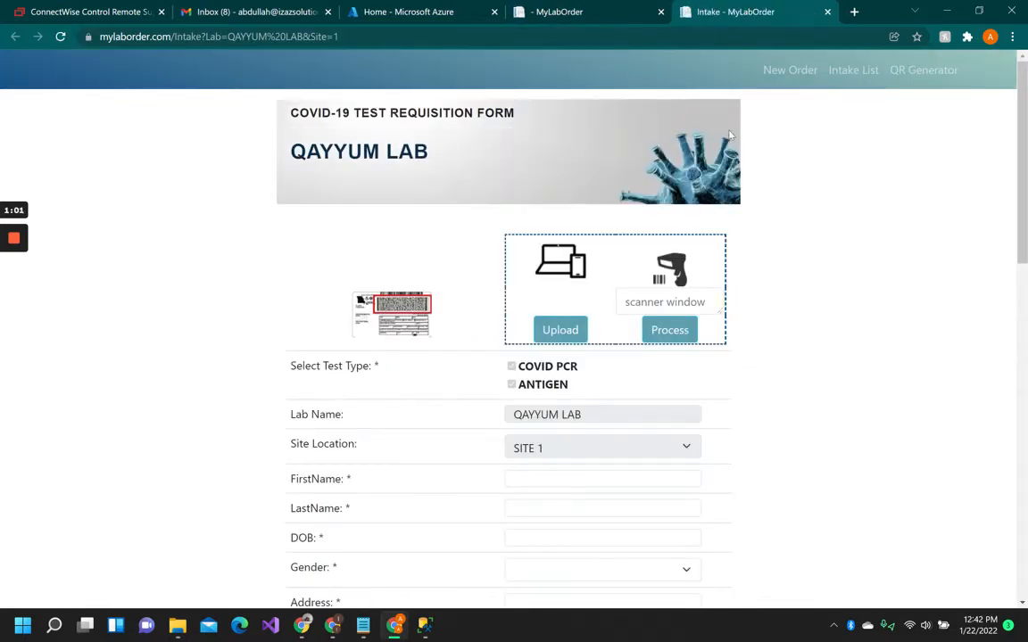
Compare the SITE 1 intake form with the QR Generator page by switching between the tabs.
click(535, 16)
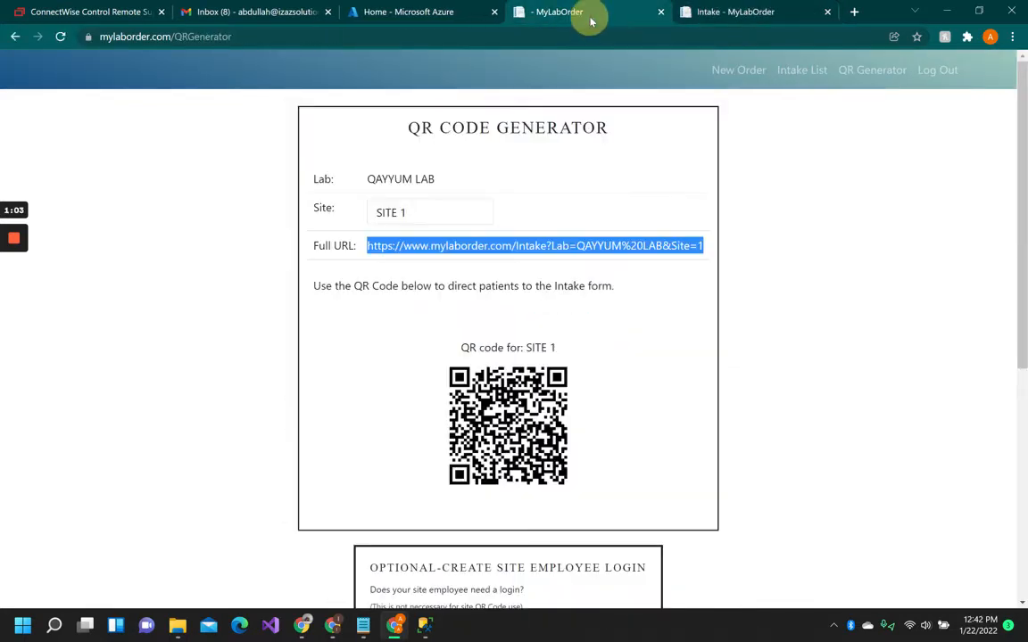
click(723, 16)
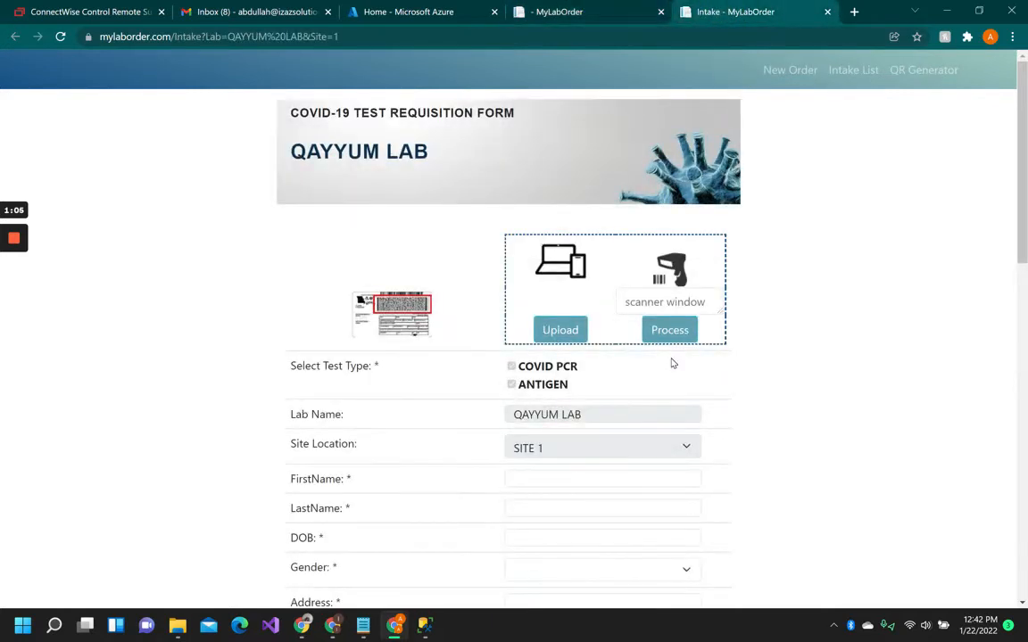
scroll(660, 358, down, 1)
scroll(630, 344, up, 1)
scroll(424, 451, down, 1)
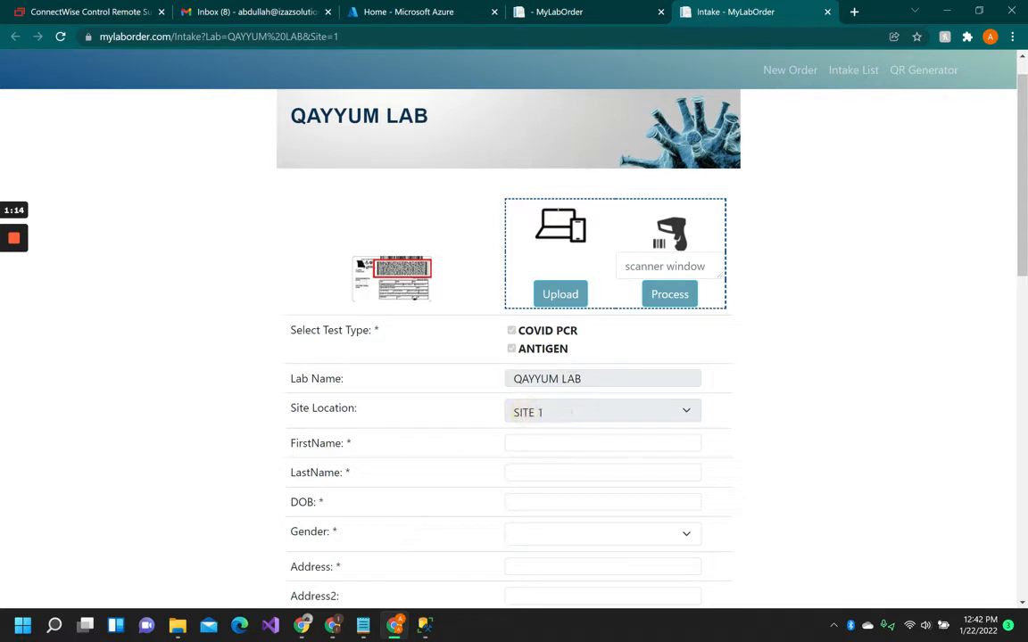
click(596, 9)
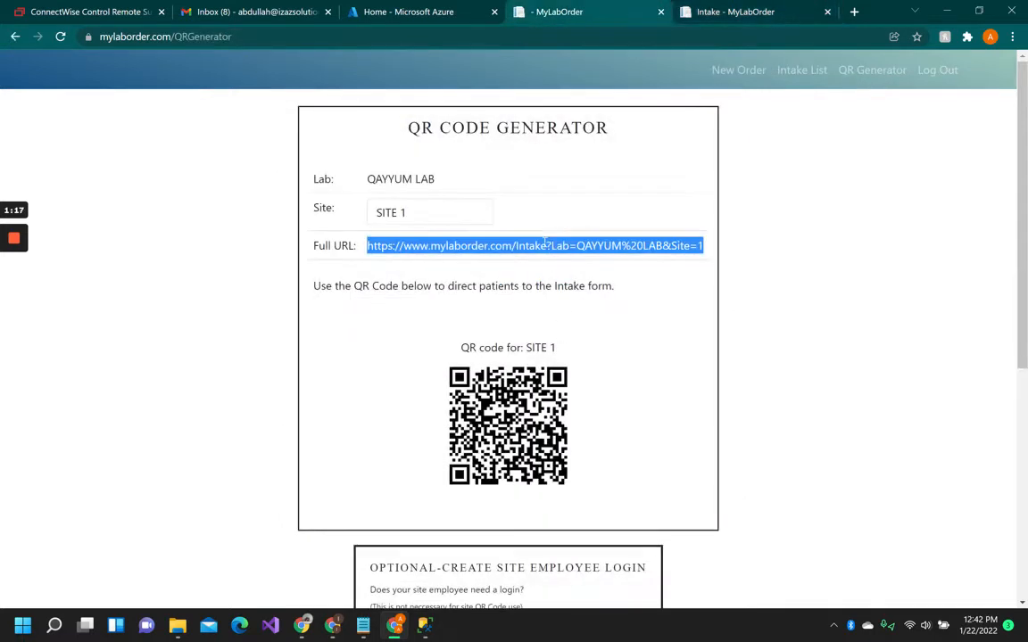
Switch the QR Generator site to SITE 5 and open its full intake URL in a new tab.
click(468, 216)
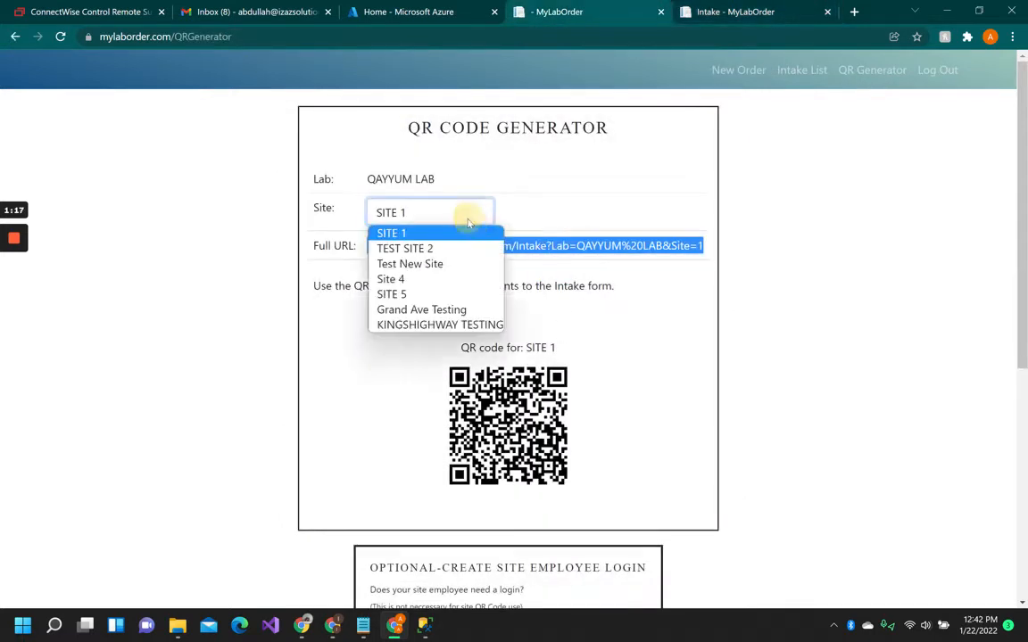
click(440, 295)
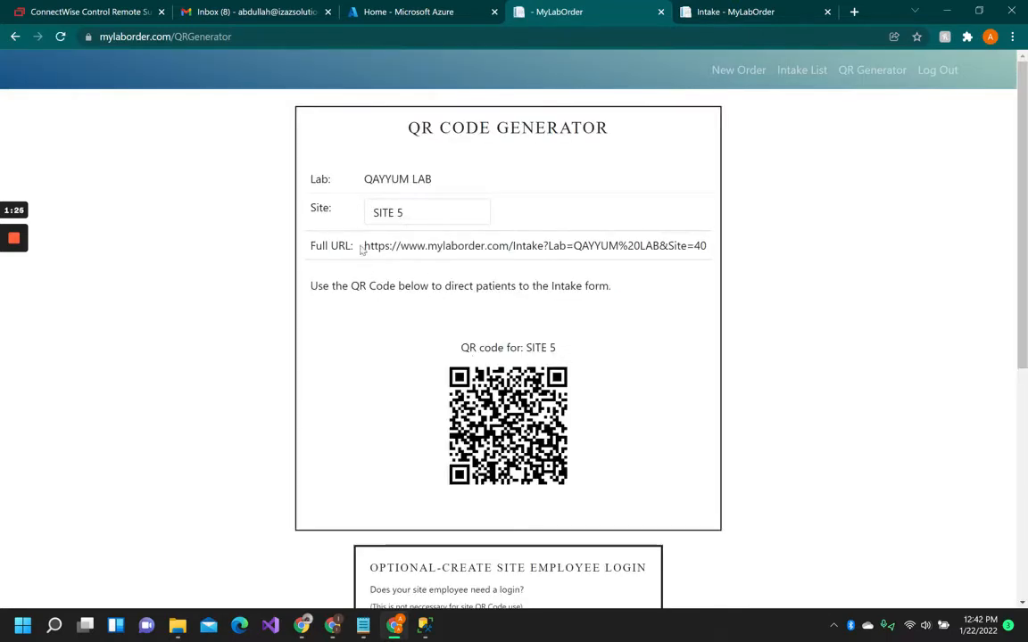
drag(364, 246, 707, 243)
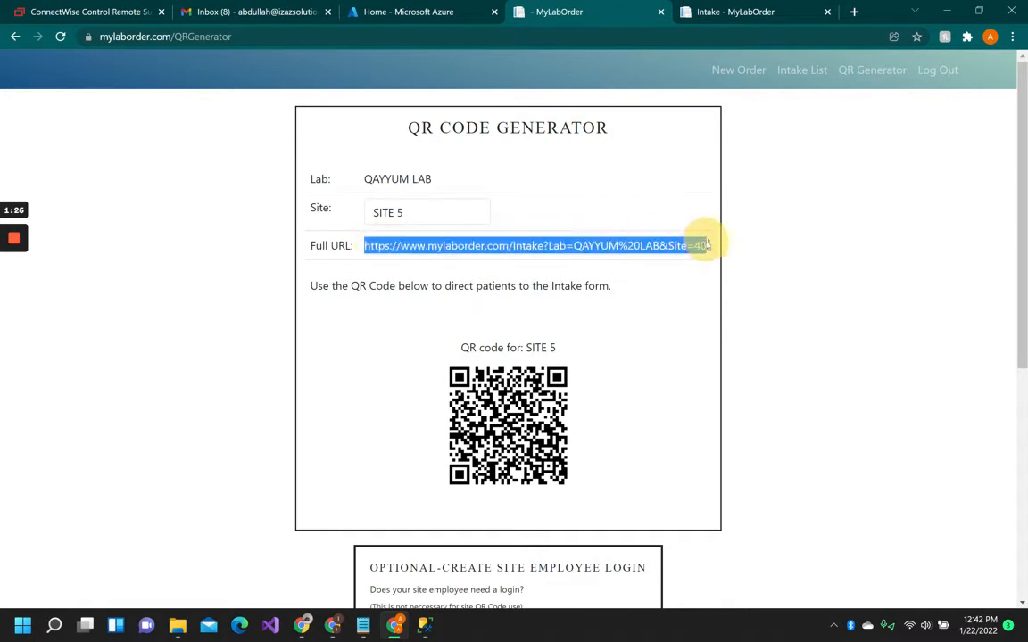
right_click(524, 254)
click(582, 300)
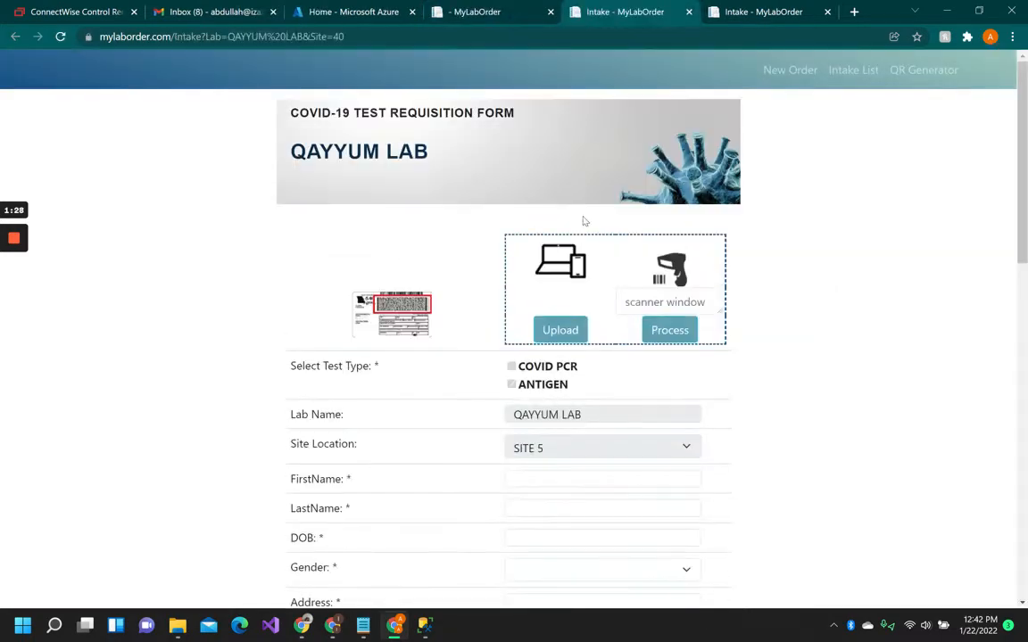
Examine the lab name and site location on the SITE 5 intake form.
scroll(493, 366, down, 1)
drag(510, 345, 585, 340)
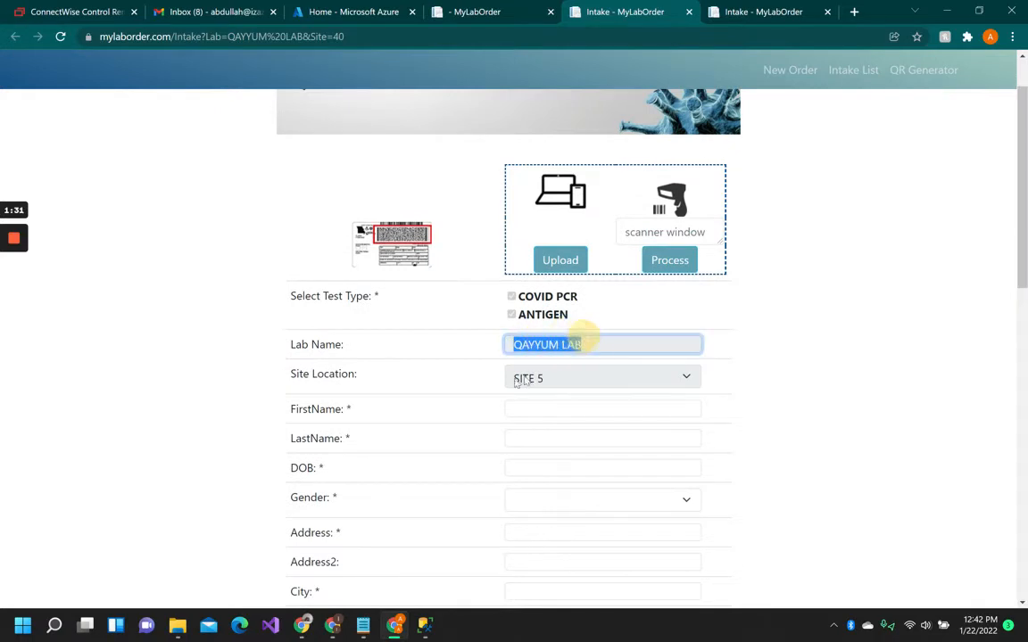
drag(492, 378, 562, 379)
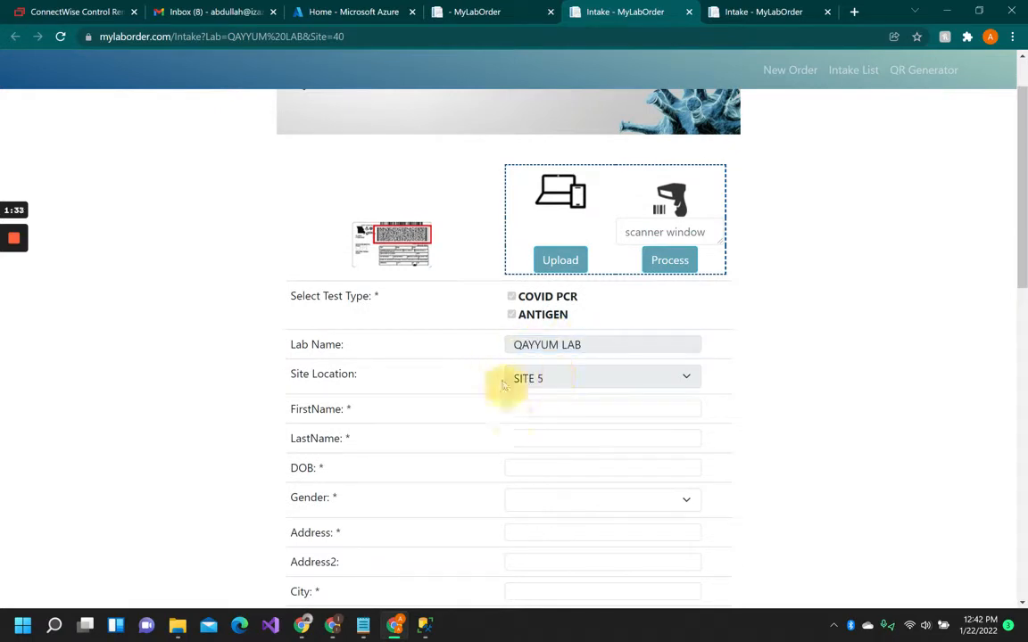
Close the SITE 5 intake tab and return to the SITE 1 intake form.
click(689, 13)
click(620, 18)
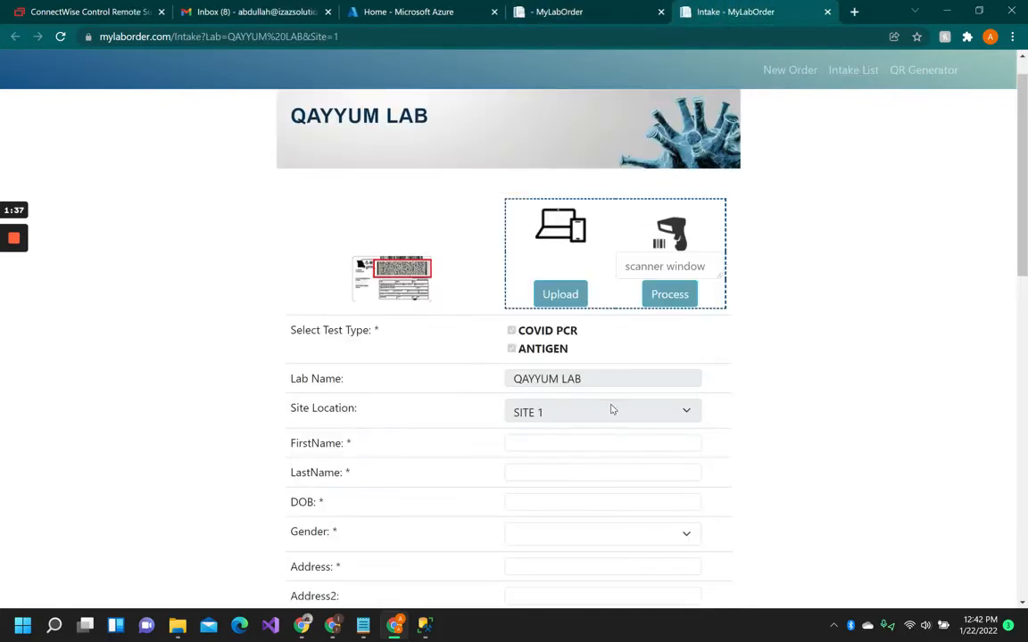
scroll(610, 409, down, 2)
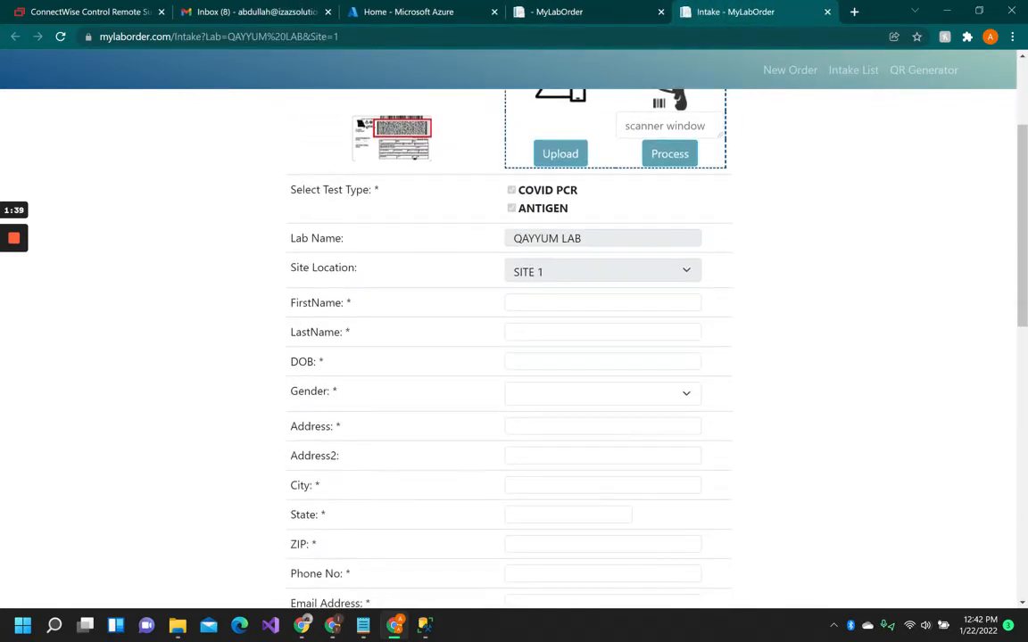
Fill in the first name as Test and the last name as Patient on the intake form.
click(557, 298)
text(Te)
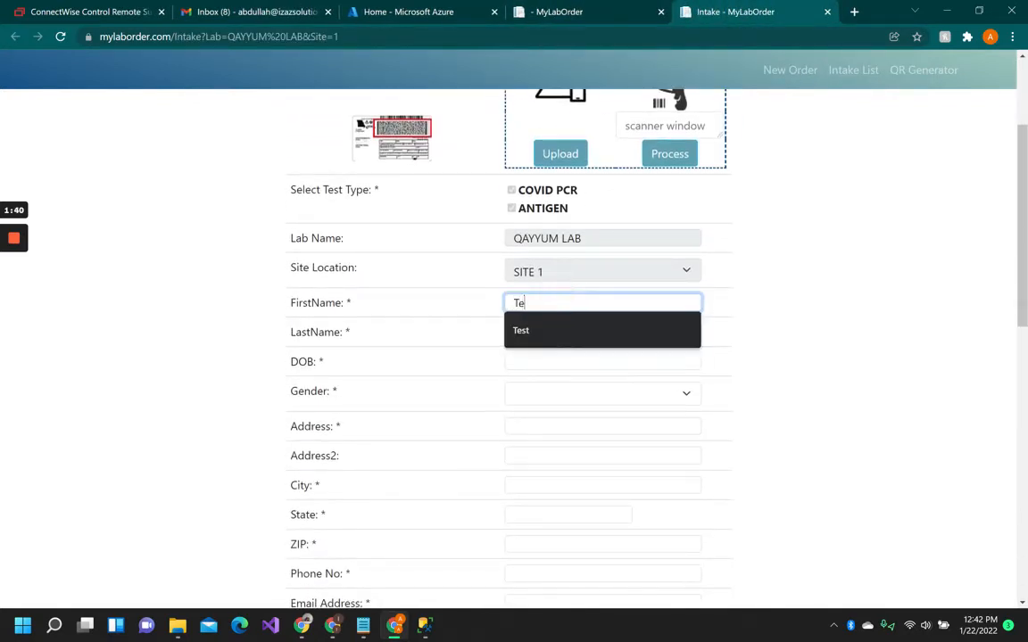
text(st)
click(542, 330)
text(Patient)
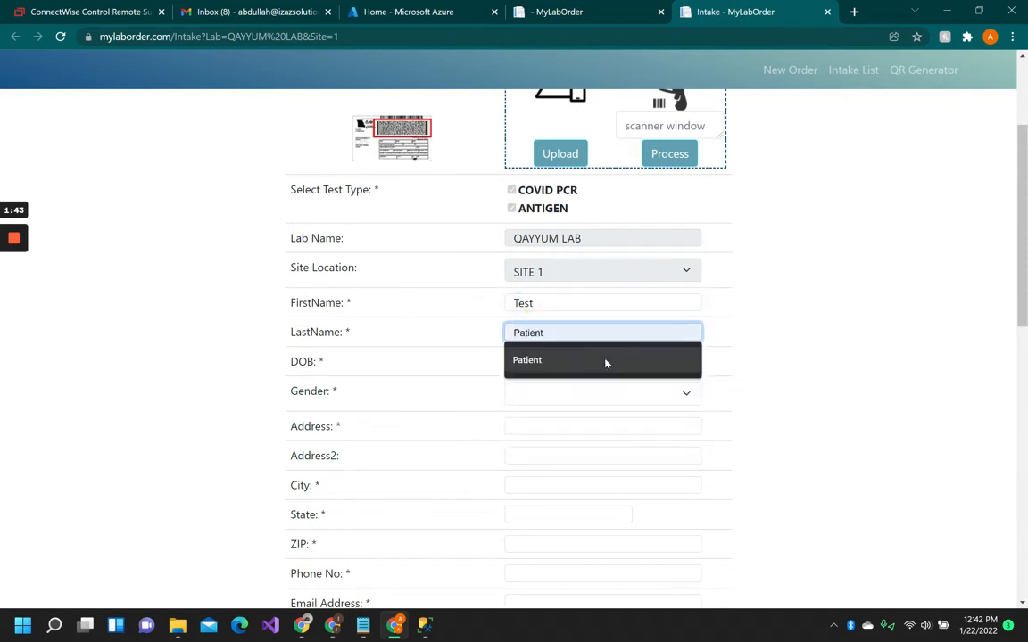
click(604, 360)
Enter the patient's date of birth in the DOB field.
click(598, 364)
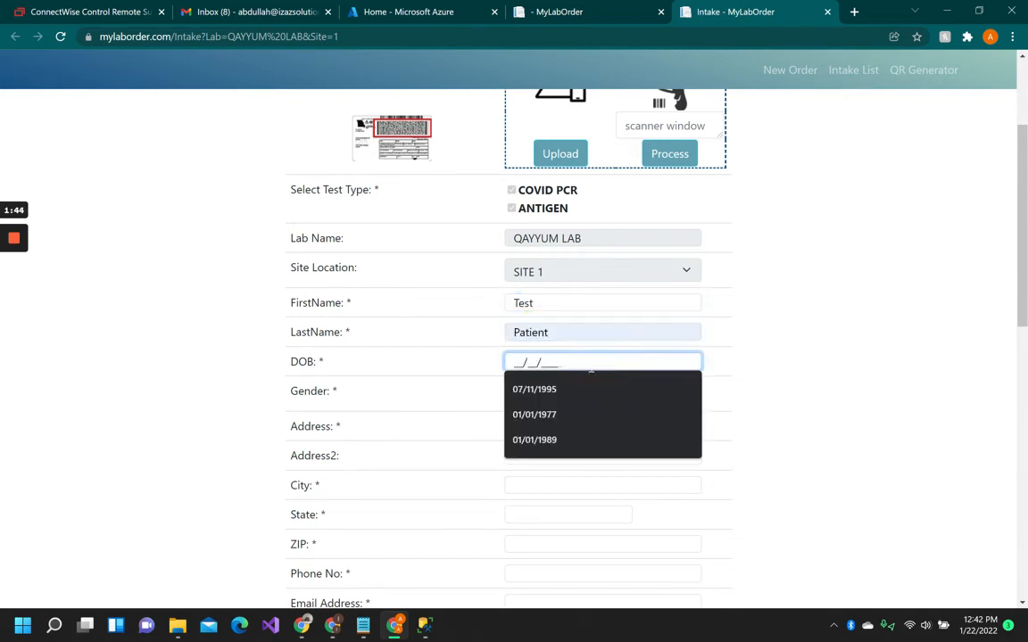
click(543, 414)
drag(574, 361, 558, 363)
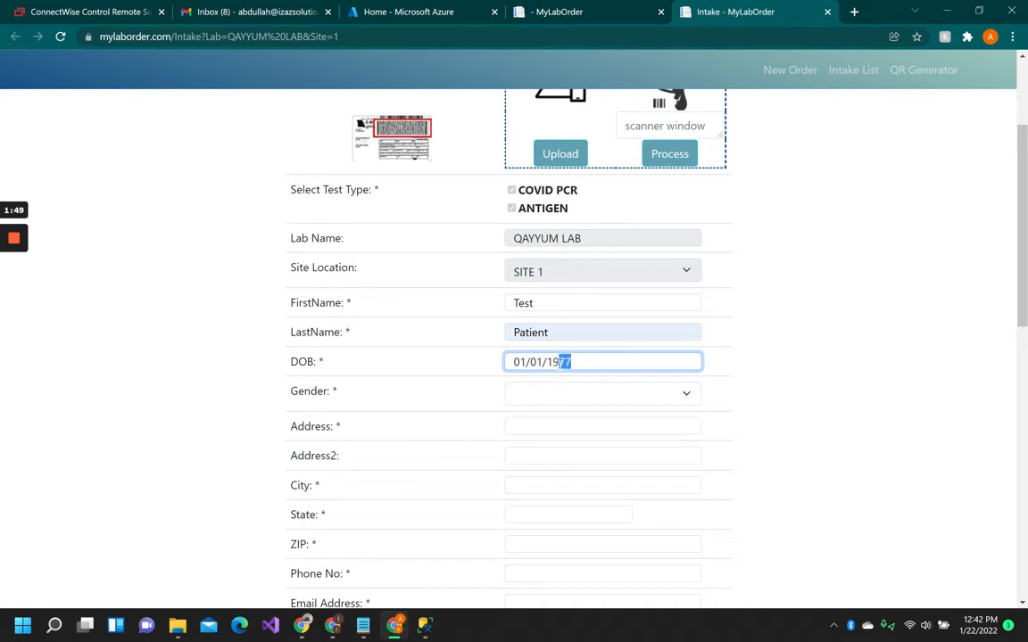
text(84)
click(559, 389)
key(Escape)
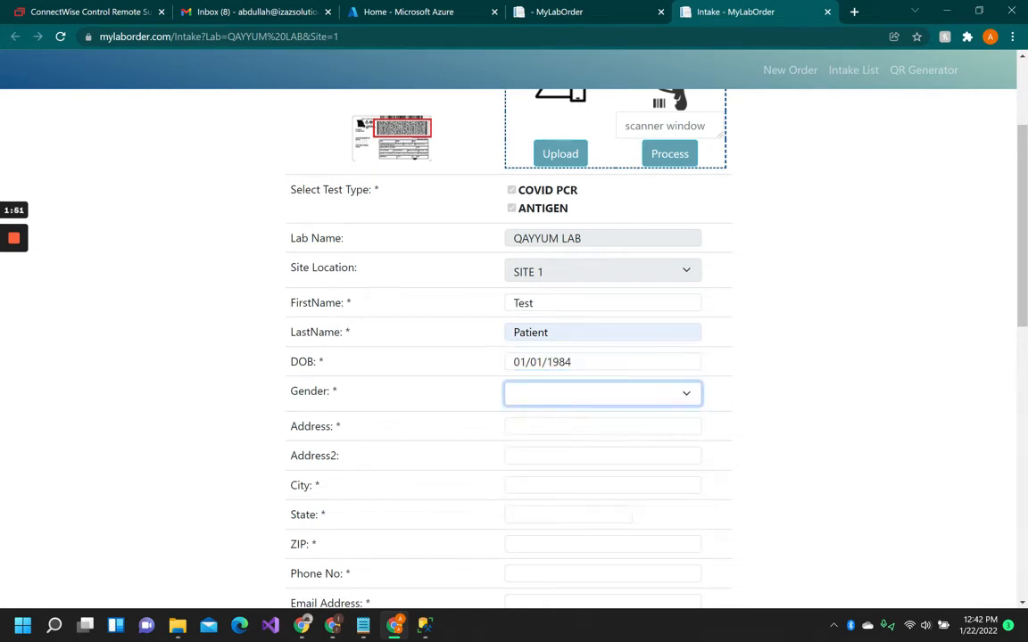
Set the gender to Male and fill in the patient's street address.
click(561, 406)
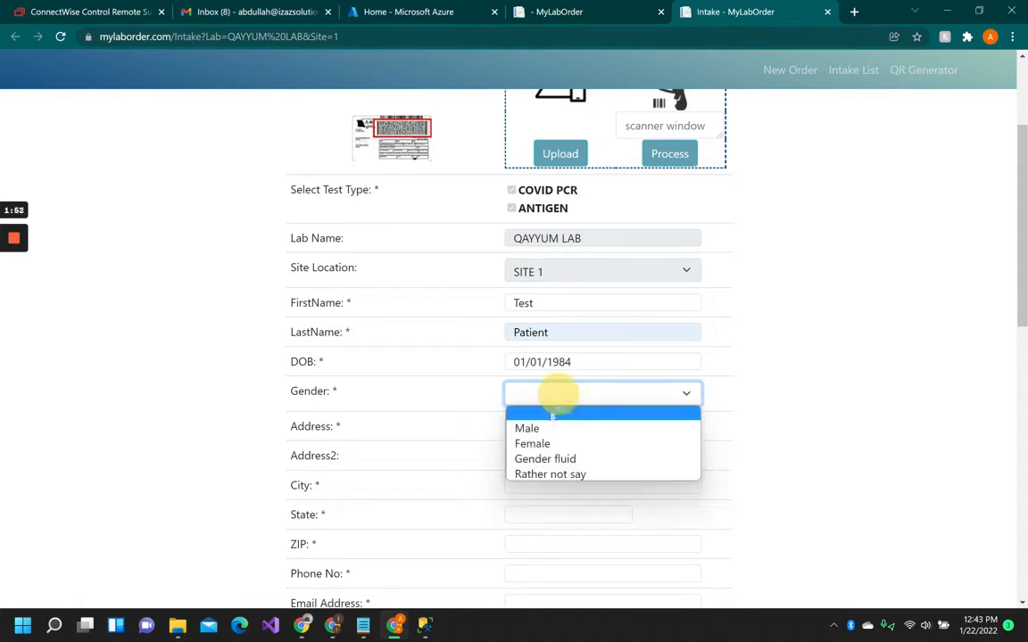
click(550, 426)
click(550, 427)
click(544, 478)
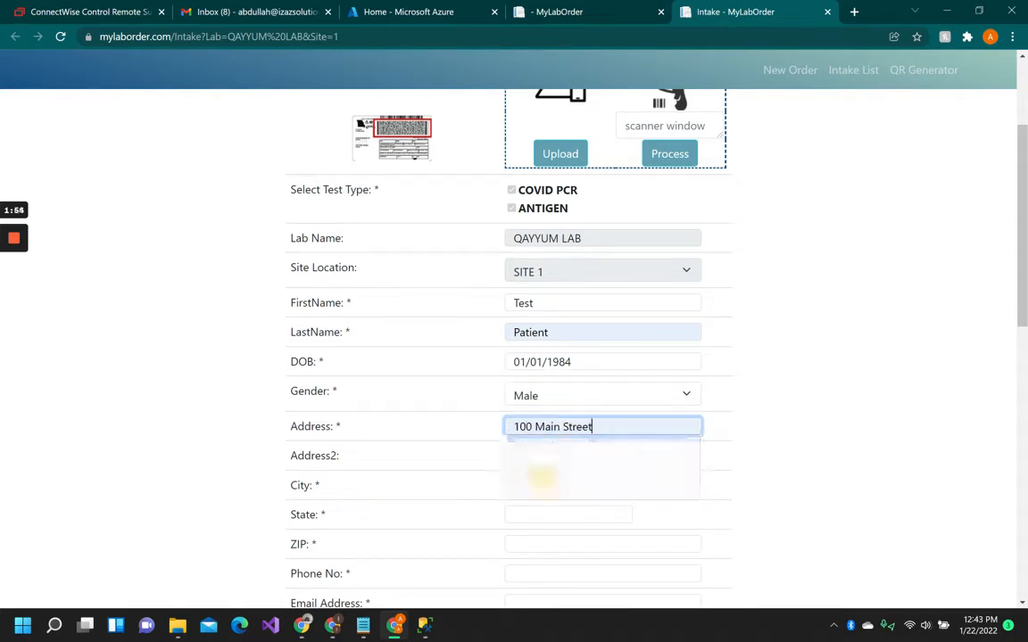
key(Tab)
Fill in the city, state and ZIP code of the patient's address.
click(546, 482)
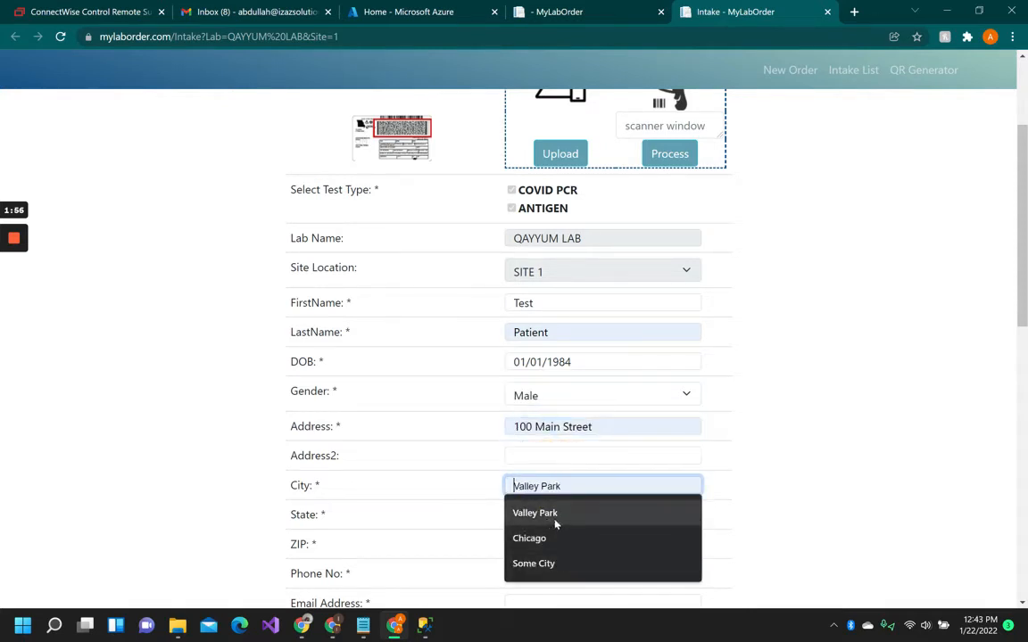
click(551, 563)
scroll(550, 536, down, 3)
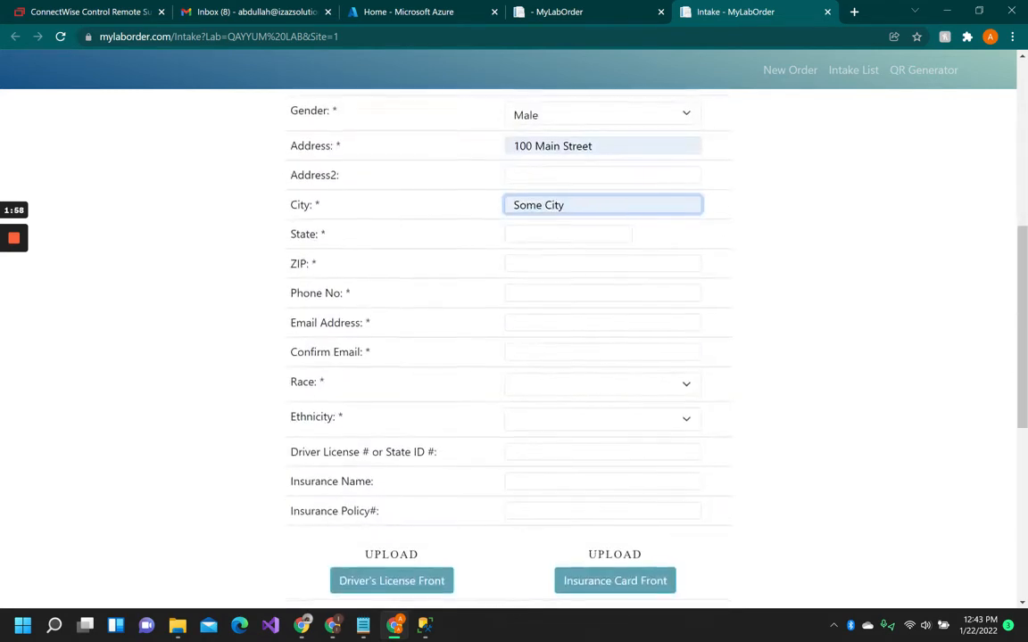
click(540, 234)
click(536, 311)
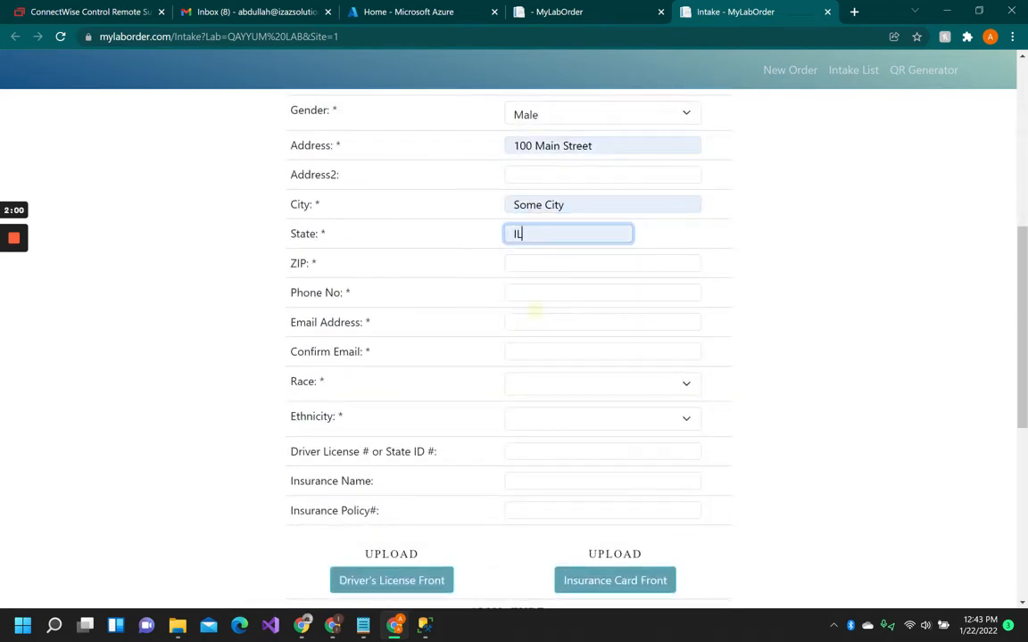
click(533, 264)
click(539, 316)
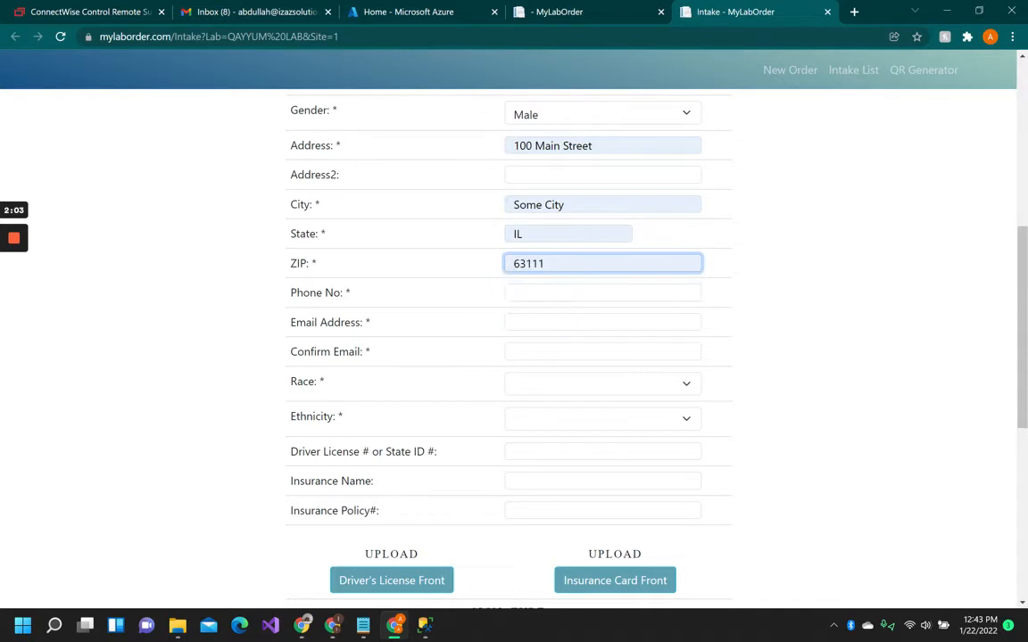
Enter the patient's phone number in the Phone No field.
click(547, 294)
click(437, 305)
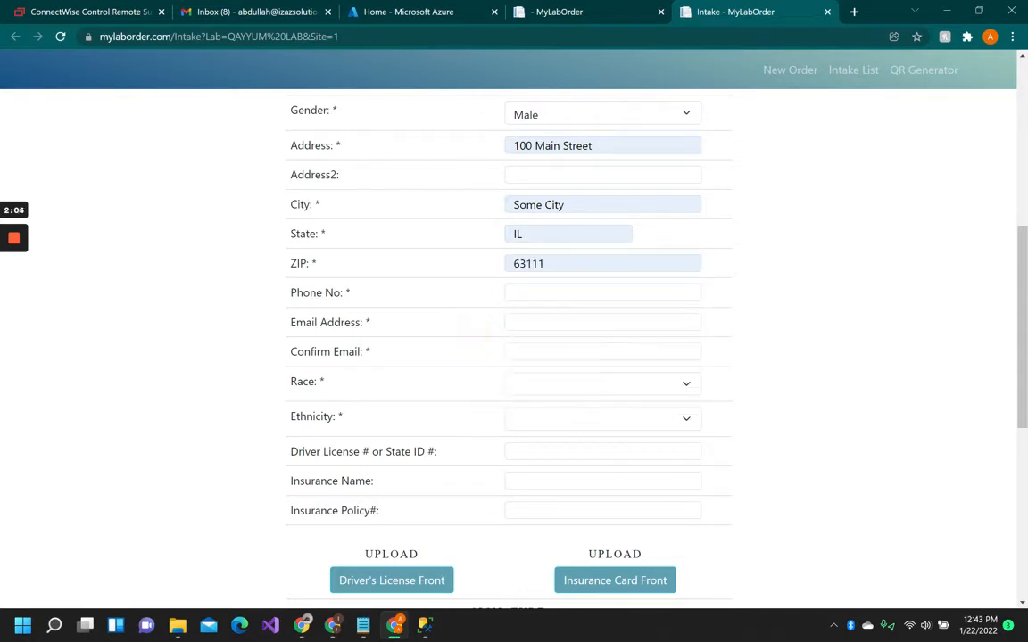
click(523, 293)
key(Escape)
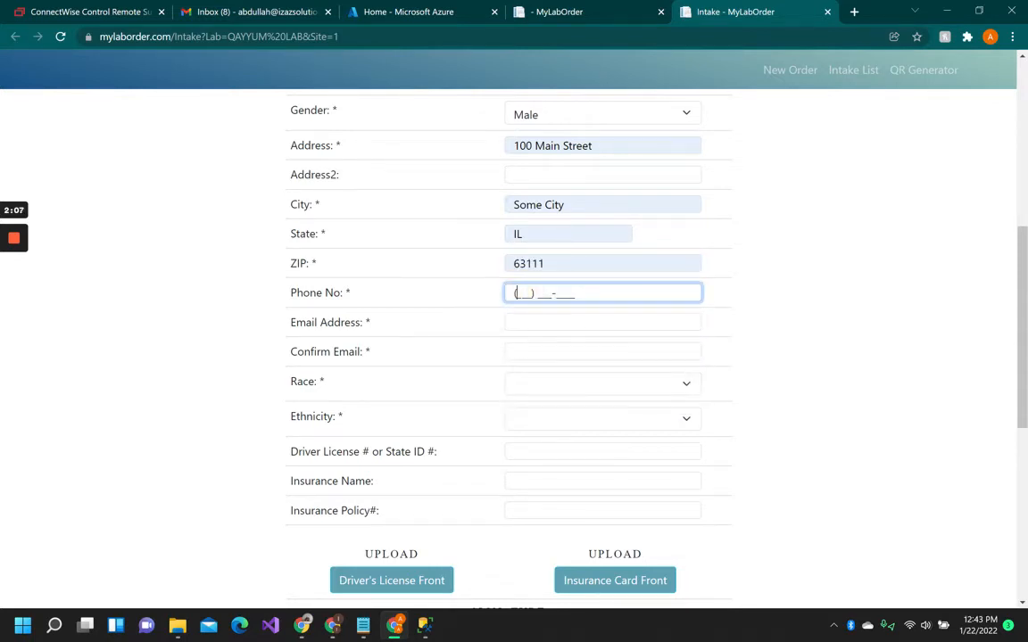
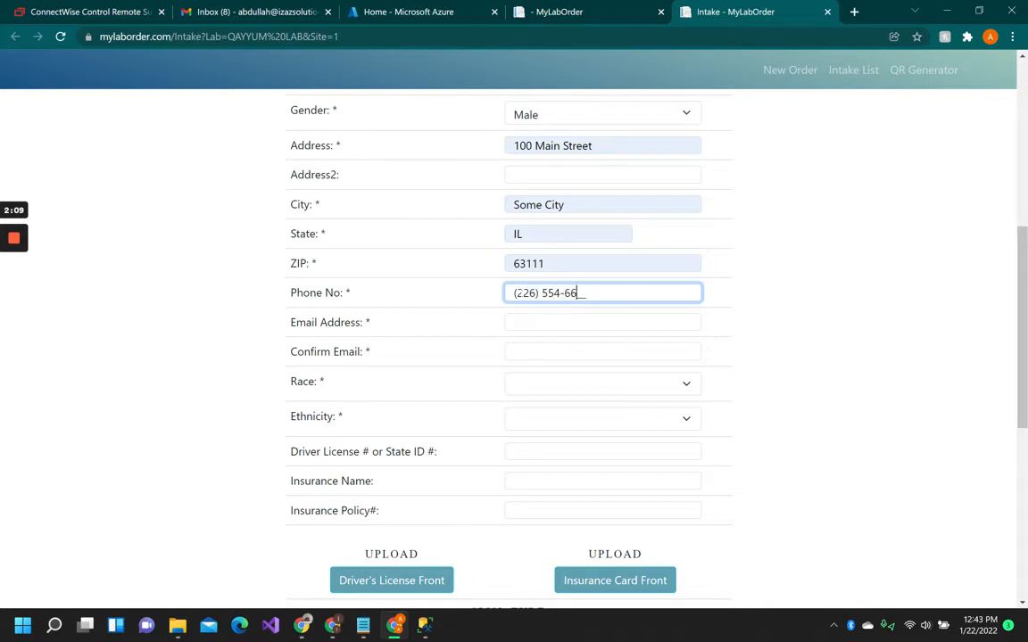
Fill in the patient's e-mail address and enter the same address in the Confirm Email field.
click(538, 323)
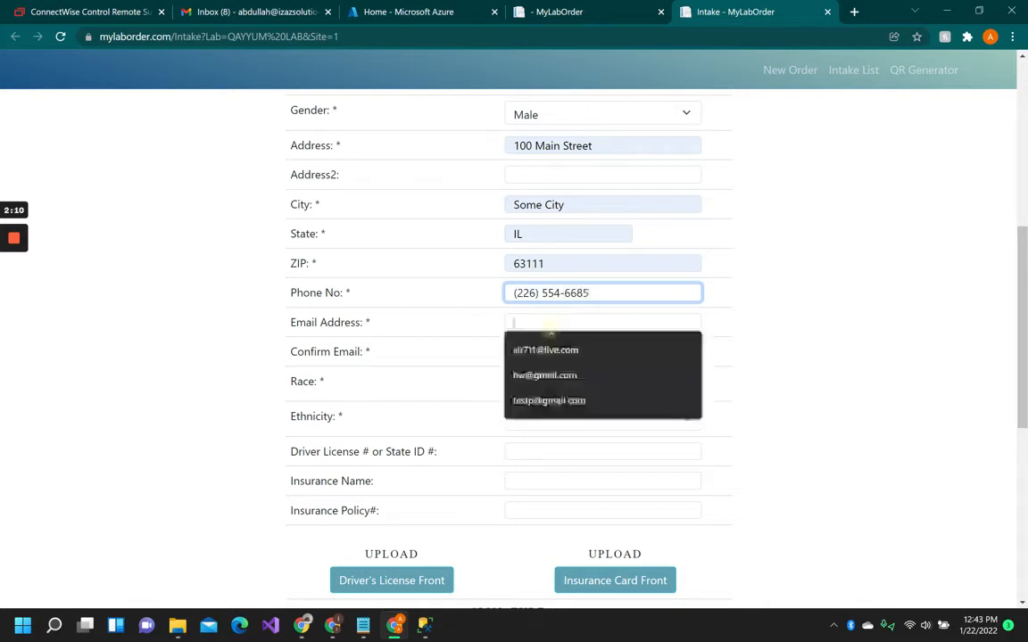
click(531, 400)
click(551, 350)
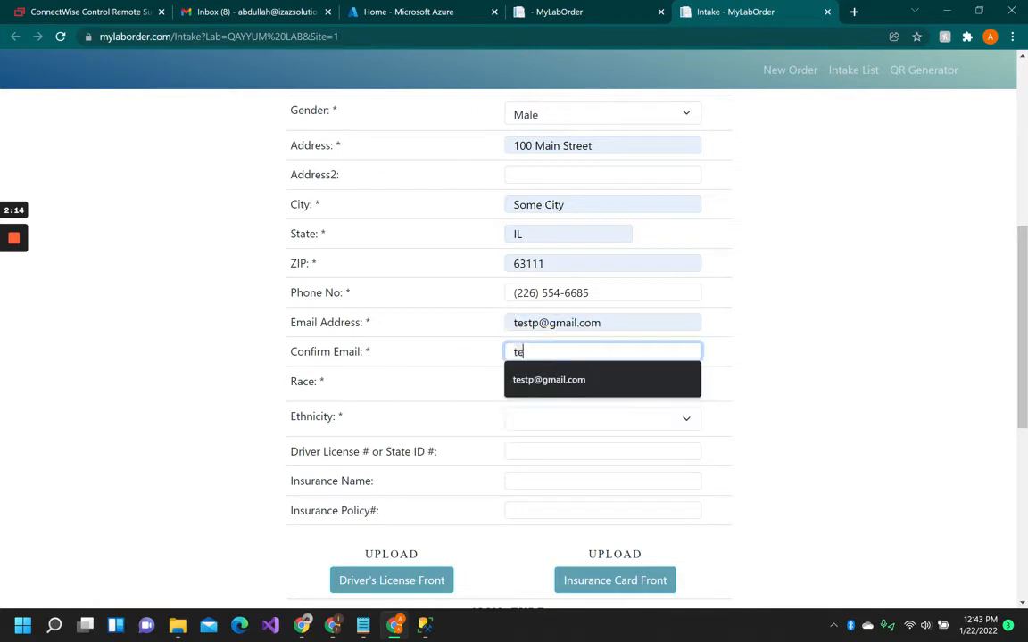
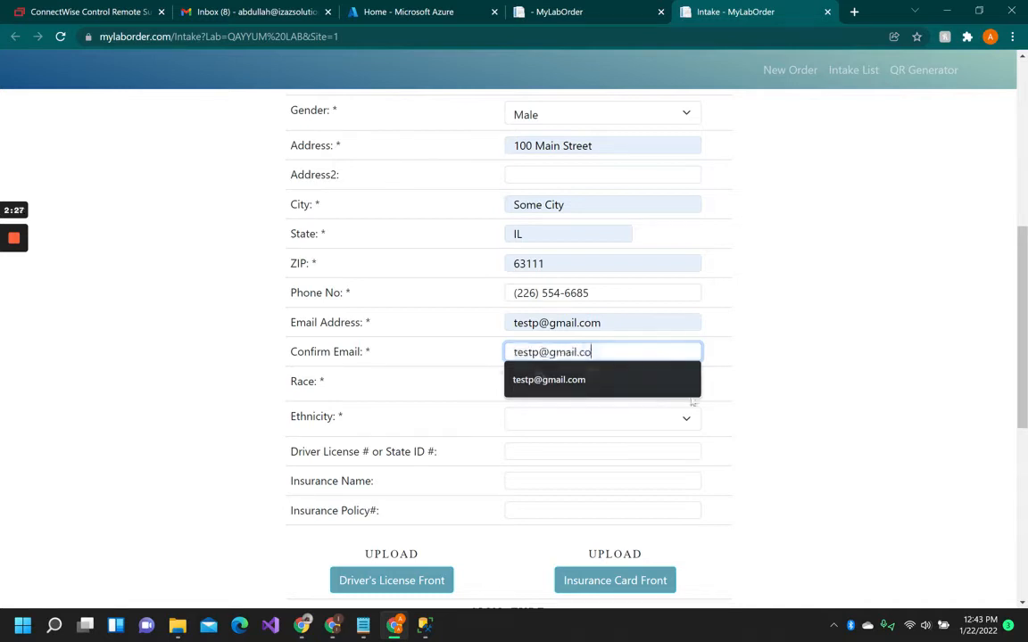
click(693, 406)
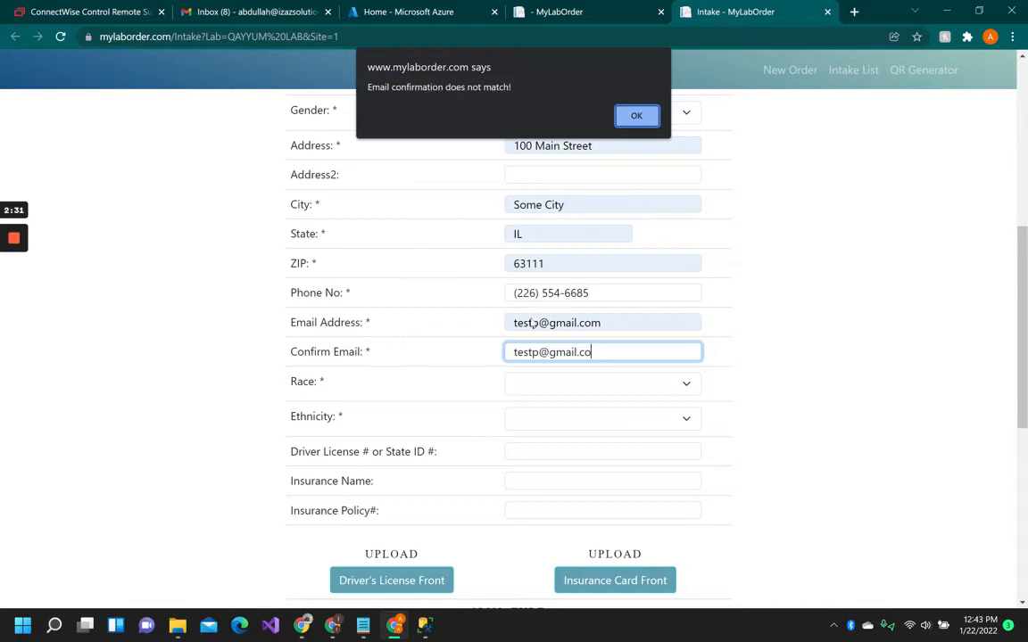
click(638, 115)
click(592, 352)
text(m)
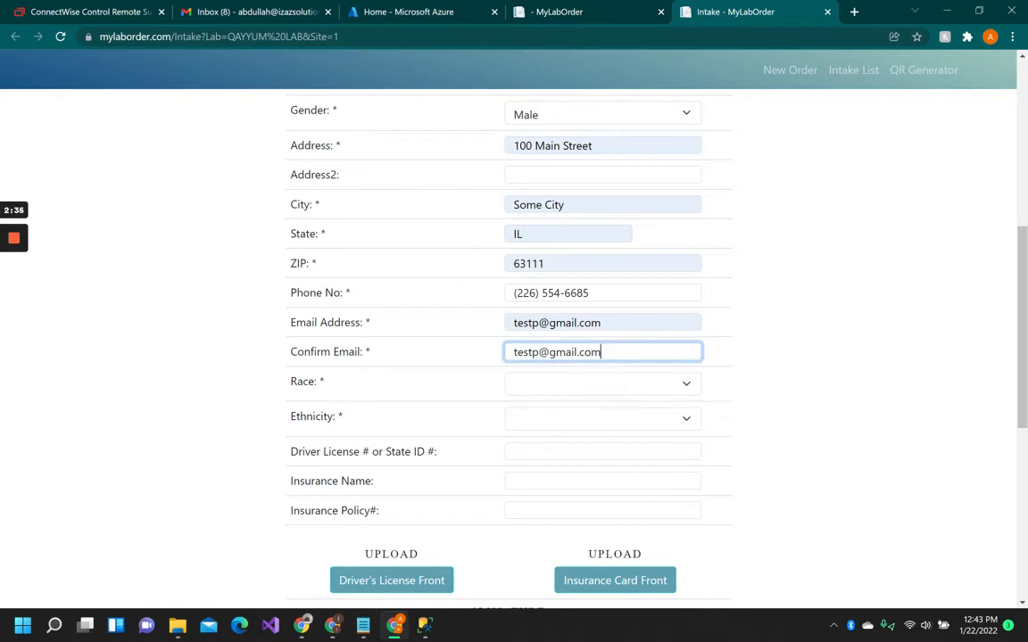
Set the race to BLACK and the ethnicity to NOT HISPANIC.
click(686, 385)
click(551, 429)
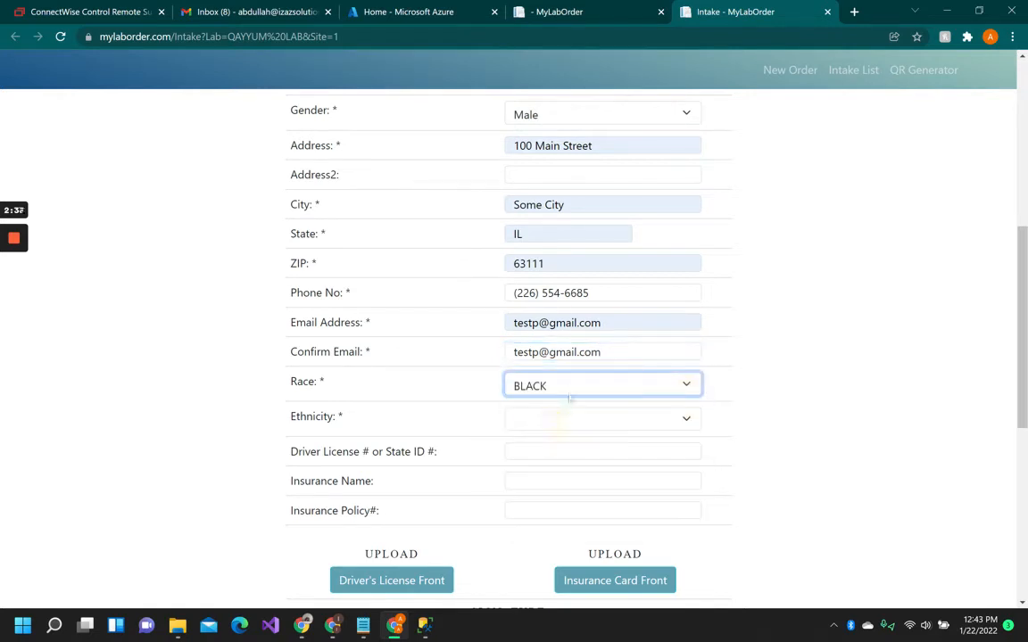
click(562, 417)
click(558, 467)
Fill in the patient's driver license or state ID number.
click(564, 453)
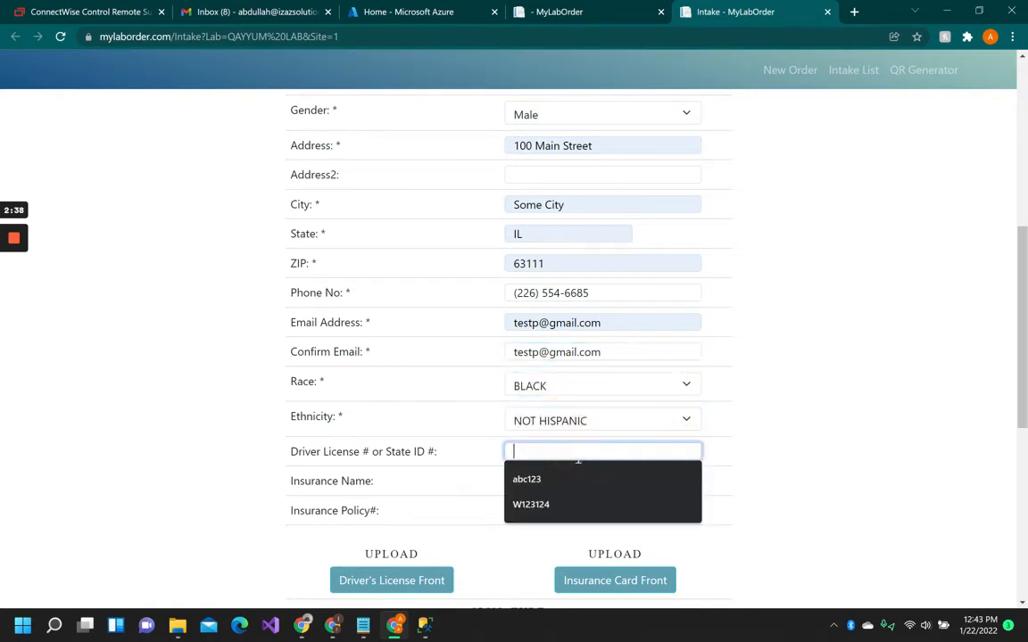
click(538, 504)
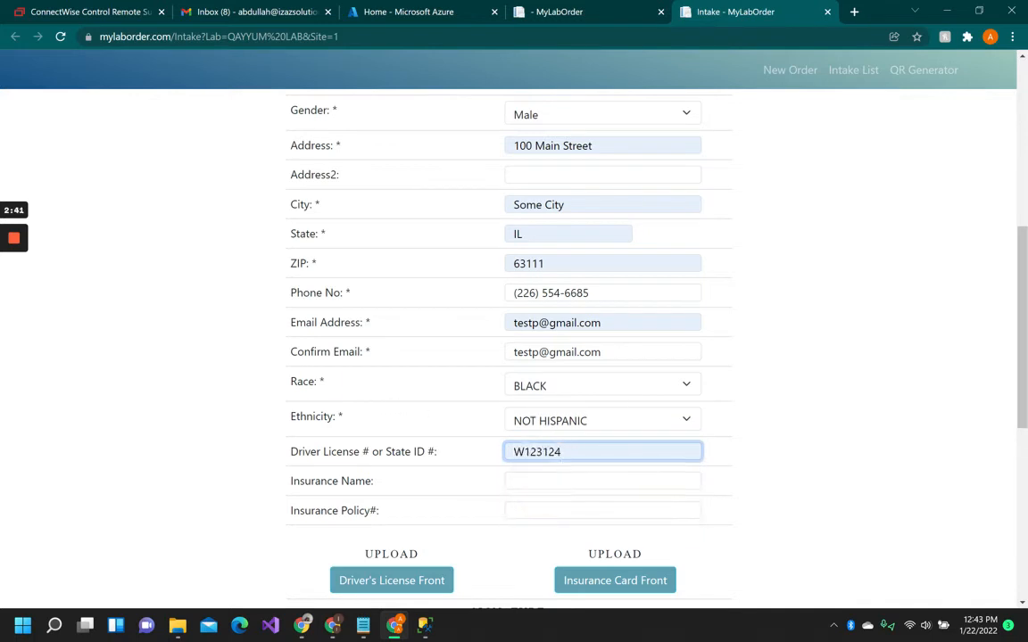
double_click(322, 382)
double_click(368, 352)
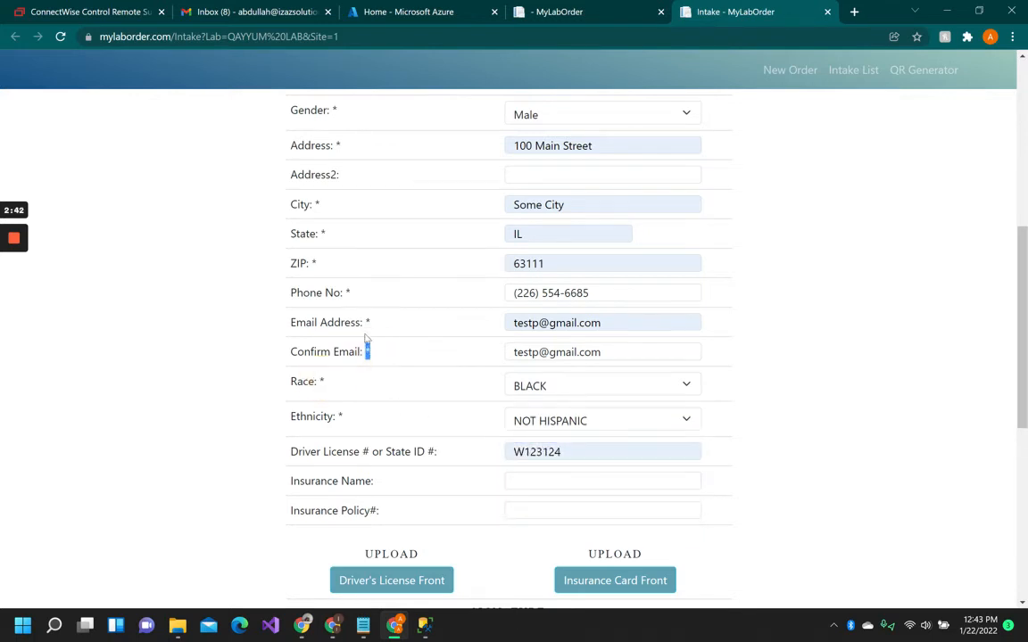
click(452, 443)
click(438, 451)
click(577, 451)
key(Tab)
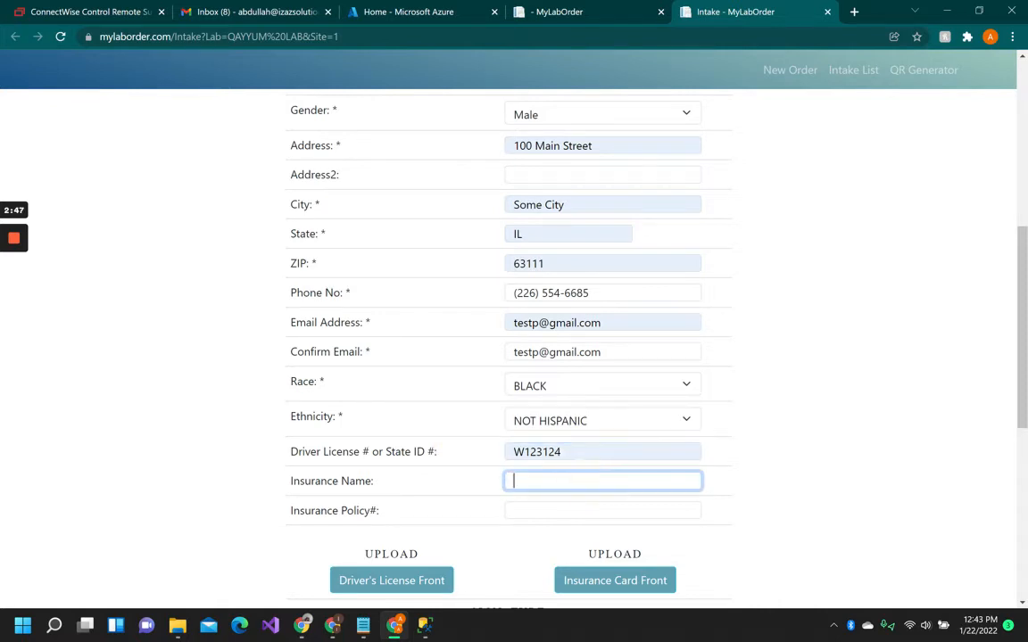
click(578, 453)
Sign the form with a freehand stroke in the signature box.
scroll(577, 453, down, 3)
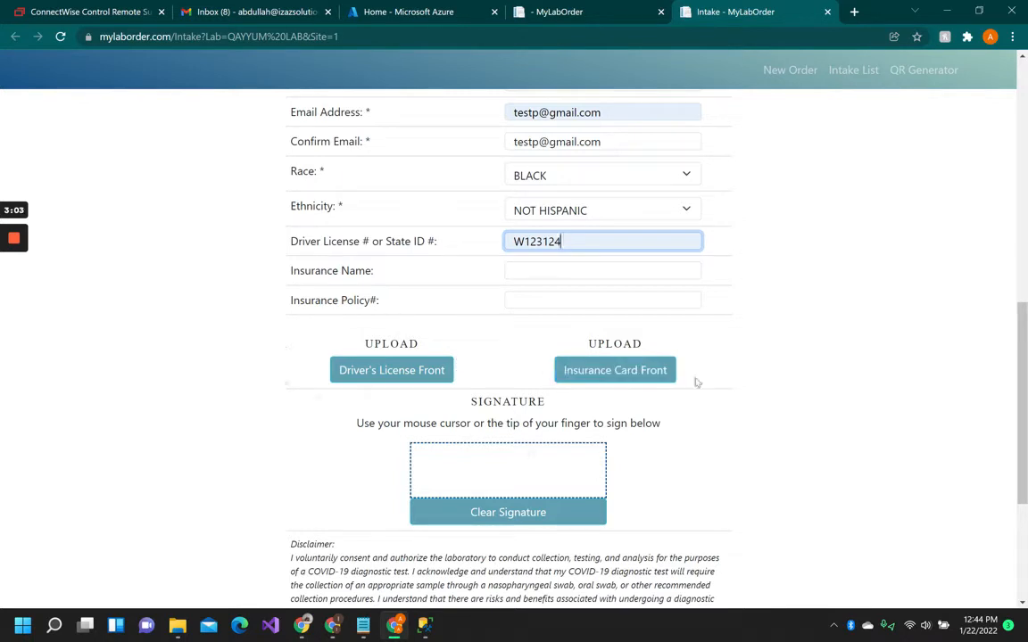
drag(453, 465, 561, 470)
Review the filled-in form fields from the top of the requisition form.
scroll(500, 374, up, 10)
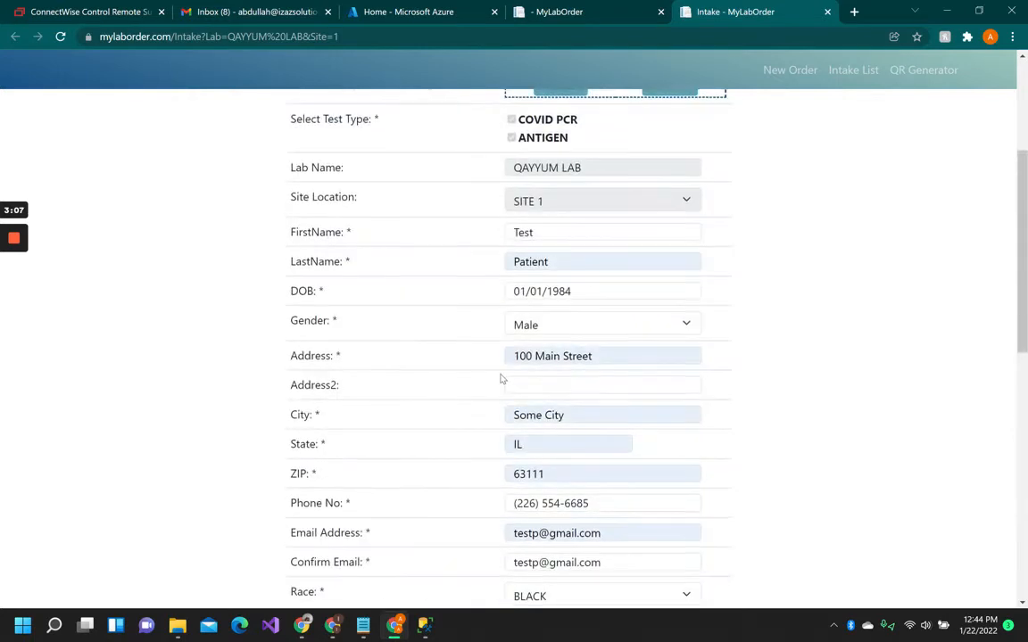
scroll(501, 379, up, 1)
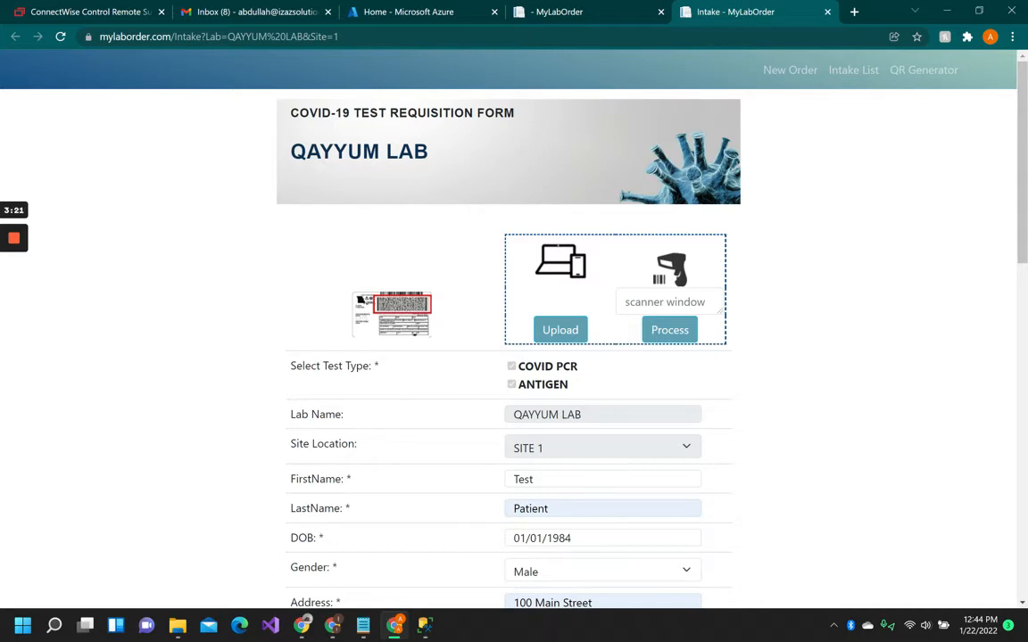
scroll(561, 419, down, 1)
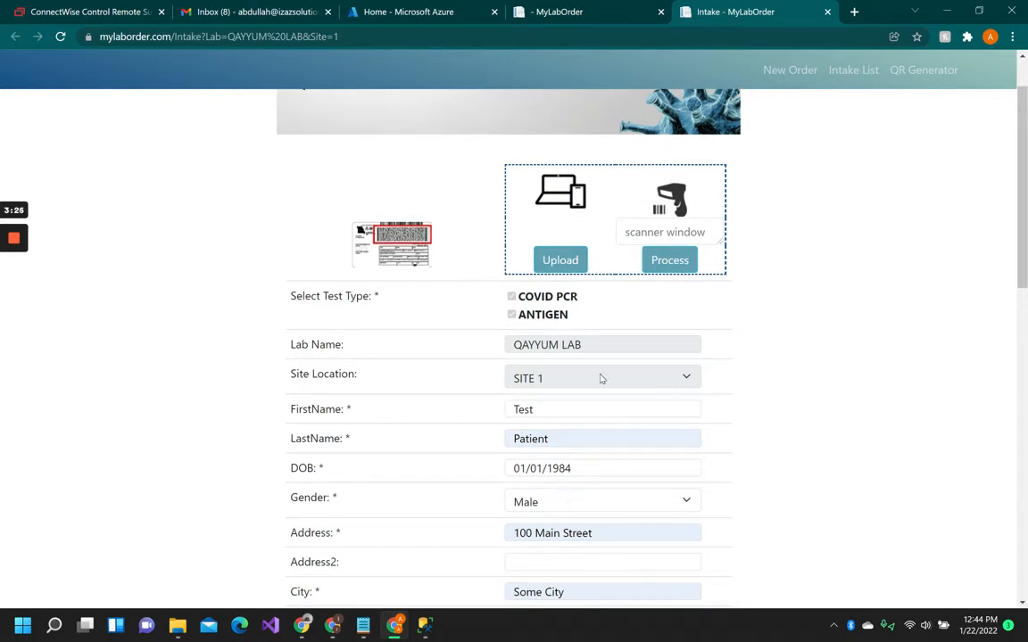
click(558, 409)
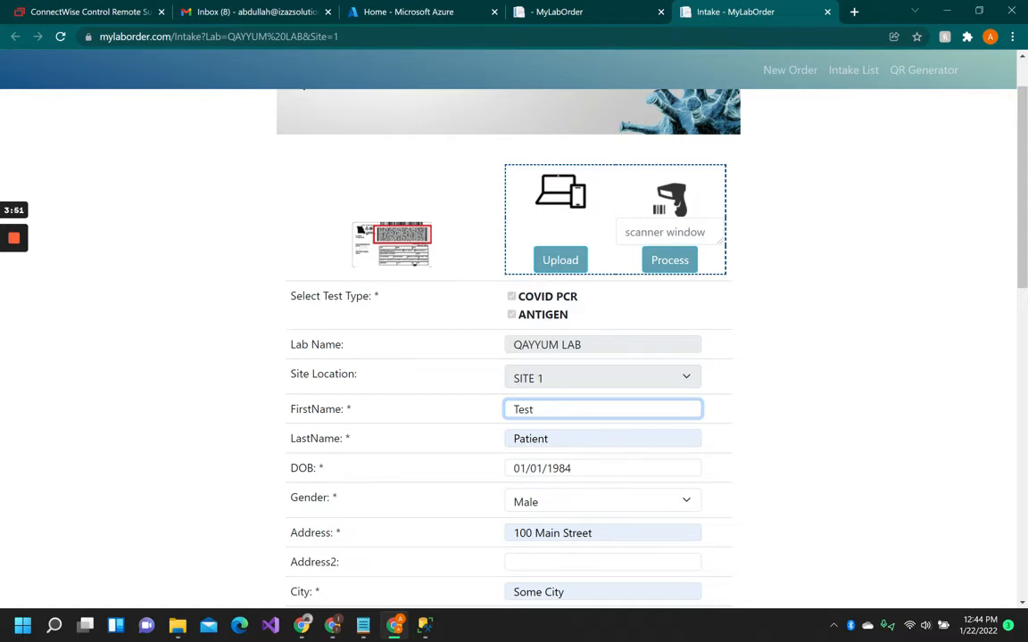
scroll(569, 314, down, 3)
scroll(569, 314, down, 1)
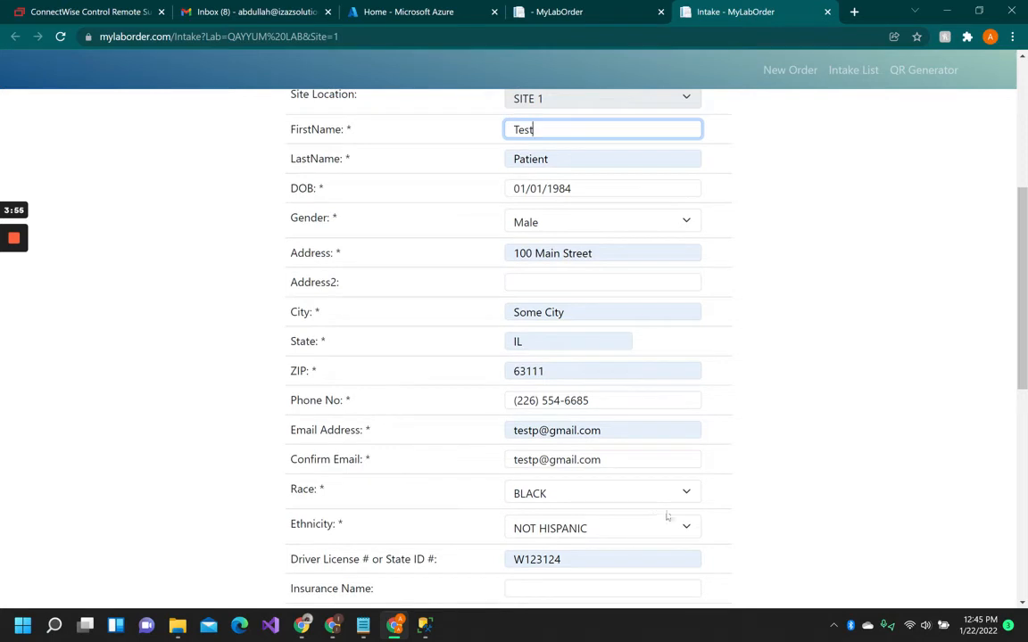
scroll(667, 516, up, 4)
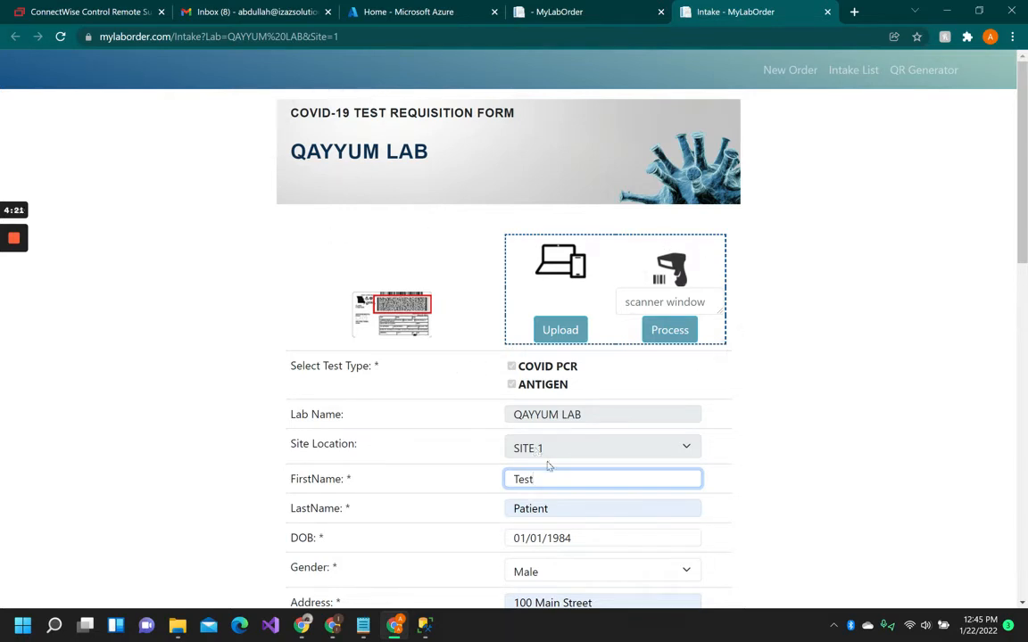
Try entering sample text into the scanner window field.
click(675, 290)
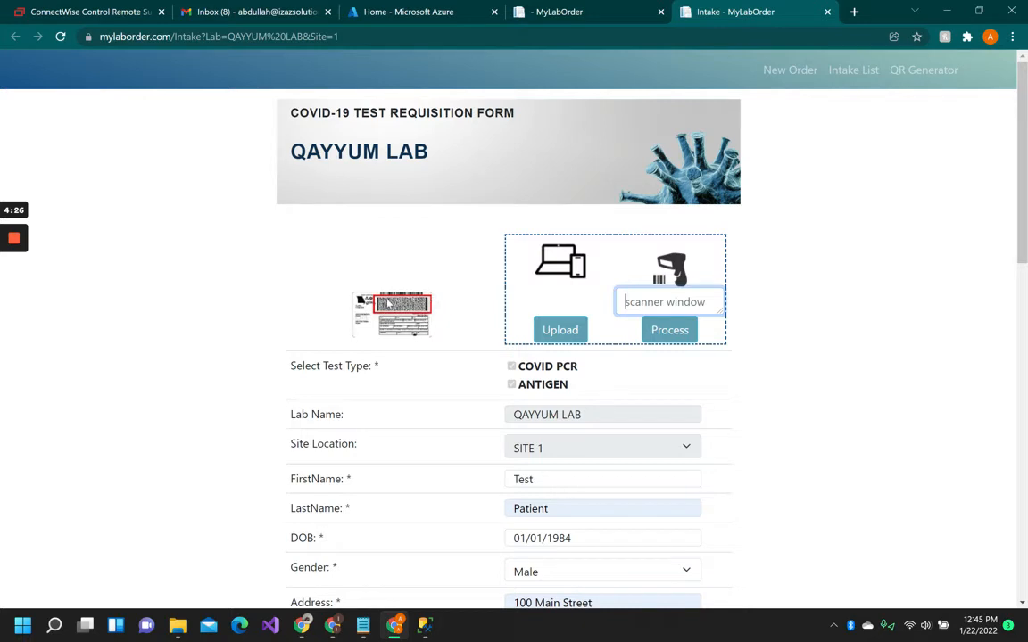
click(631, 299)
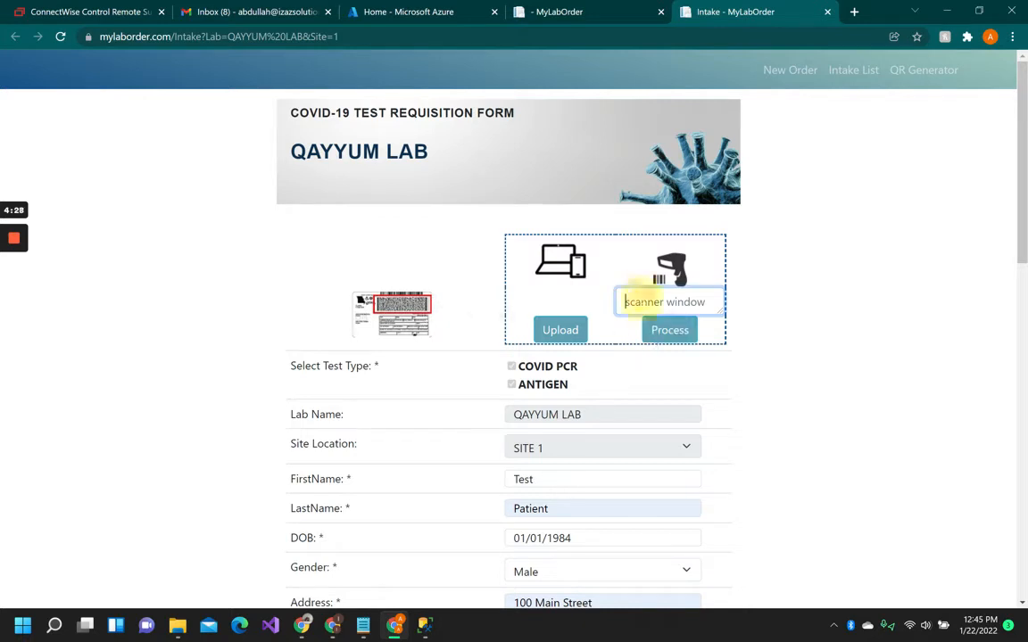
click(667, 301)
click(698, 301)
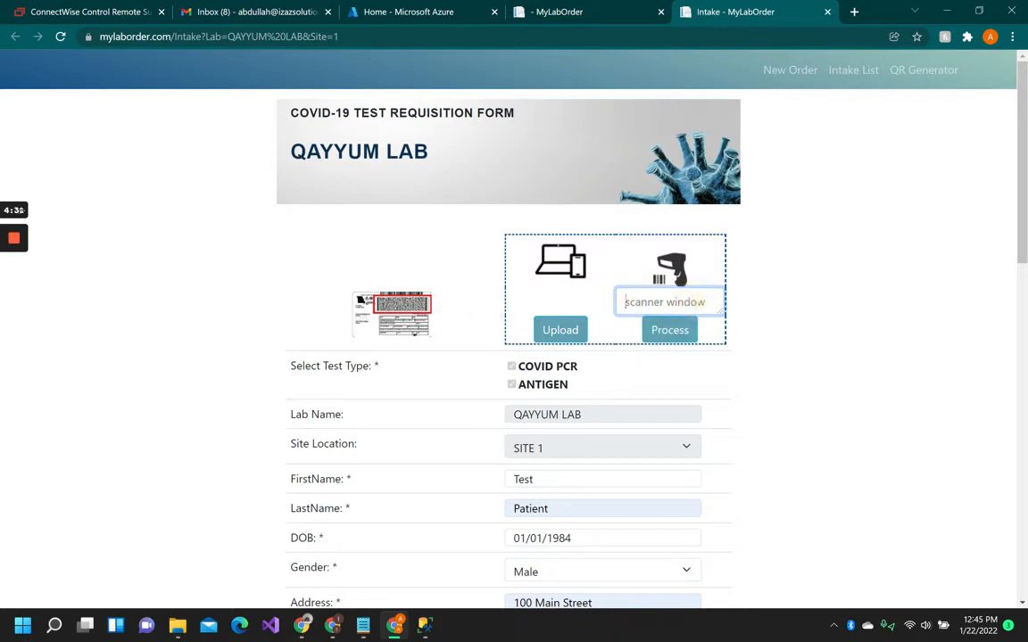
text(sdgwtw3425)
key(BackSpace)
key(BackSpace)
key(BackSpace)
key(BackSpace)
key(BackSpace)
key(BackSpace)
key(BackSpace)
key(BackSpace)
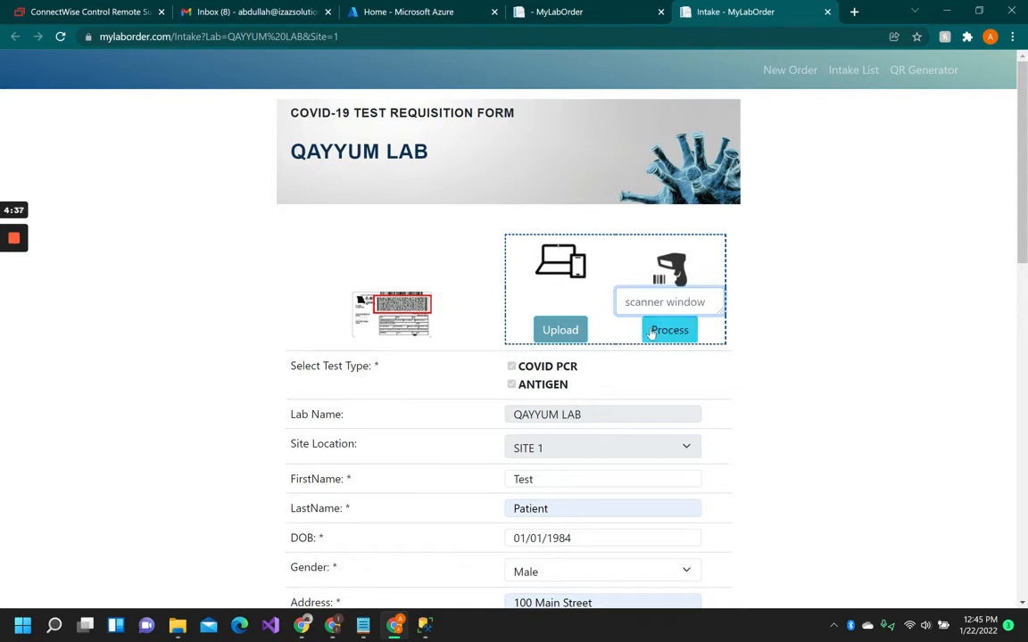
Review the completed patient fields and submit the intake form.
scroll(711, 365, down, 2)
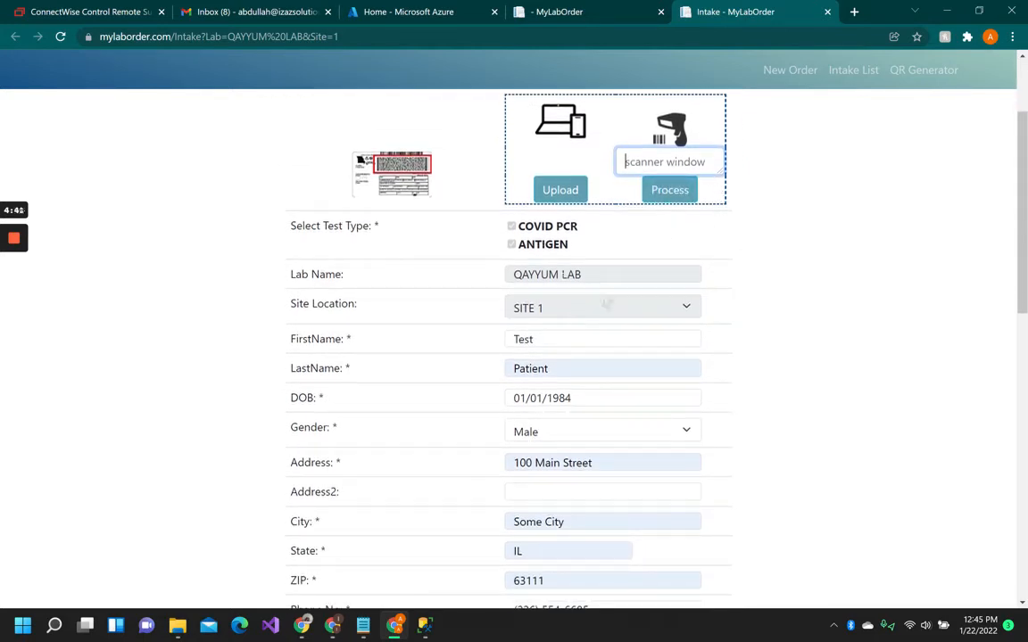
scroll(572, 321, down, 1)
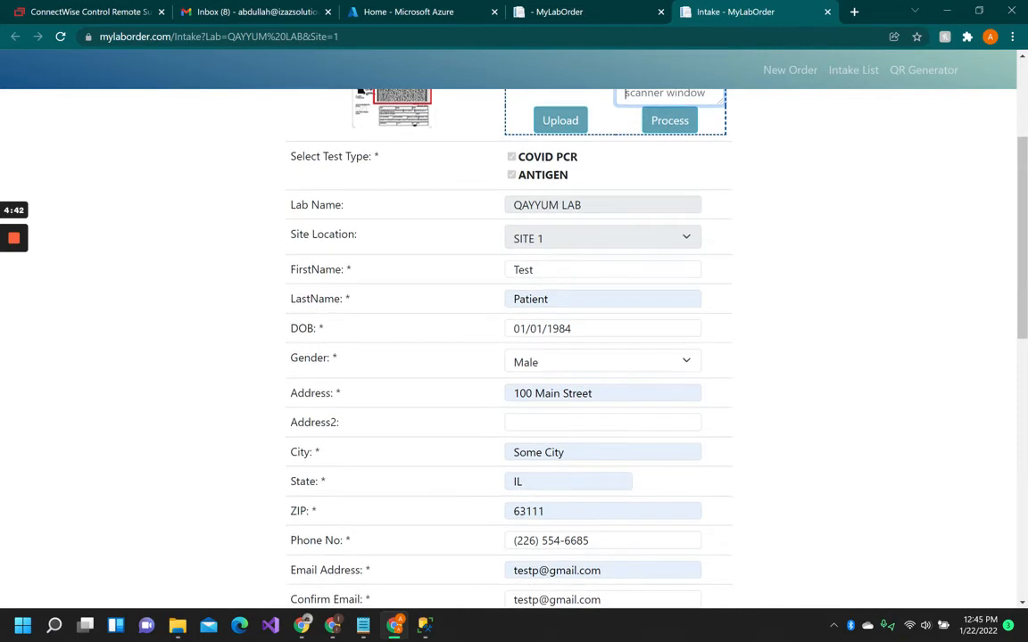
click(562, 269)
click(569, 299)
click(589, 329)
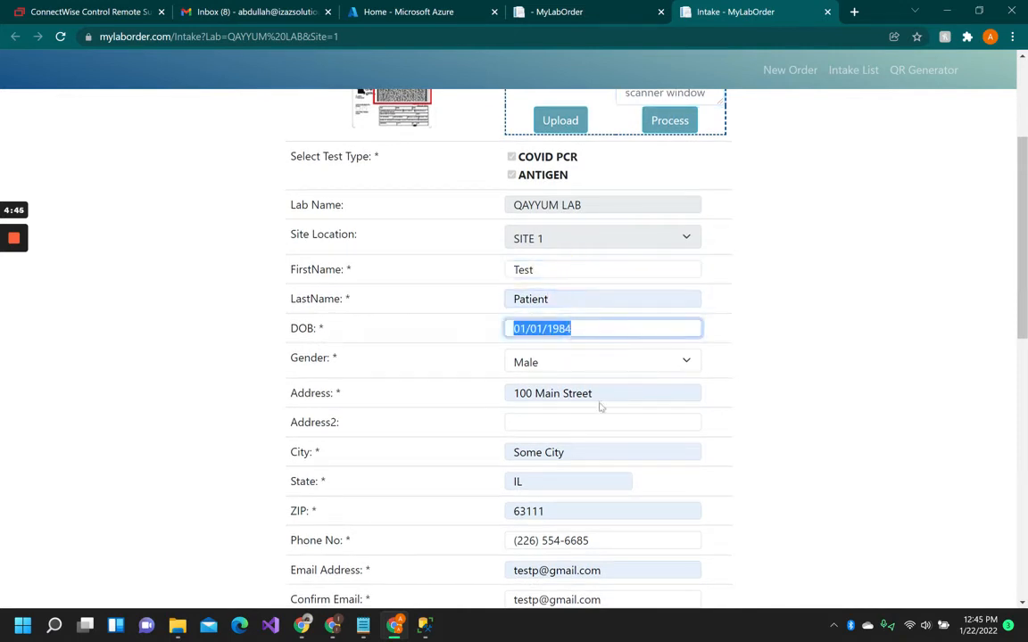
scroll(601, 407, down, 5)
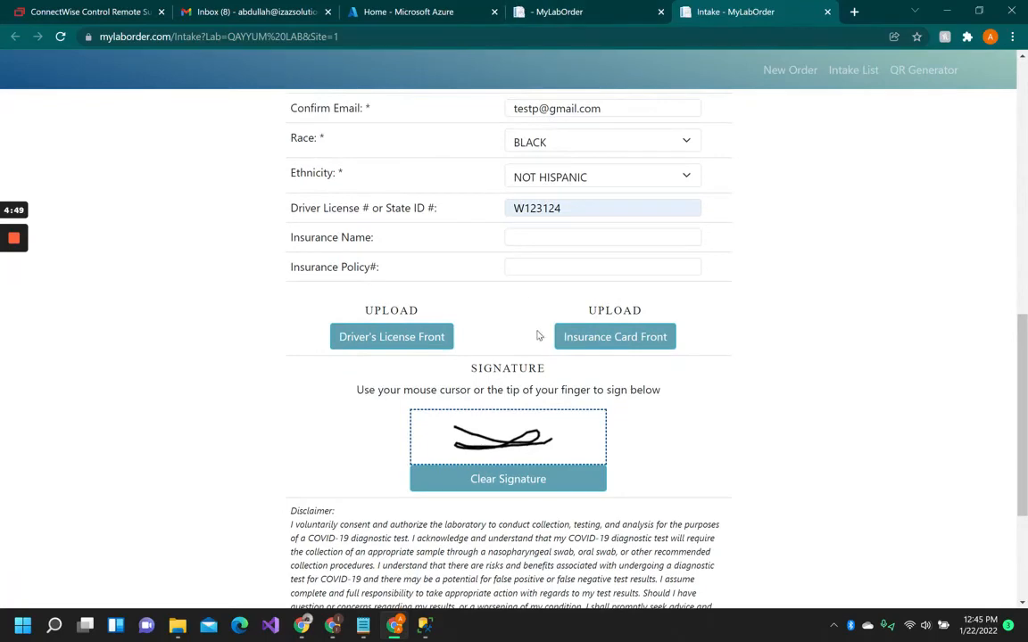
scroll(463, 298, up, 5)
scroll(452, 292, down, 5)
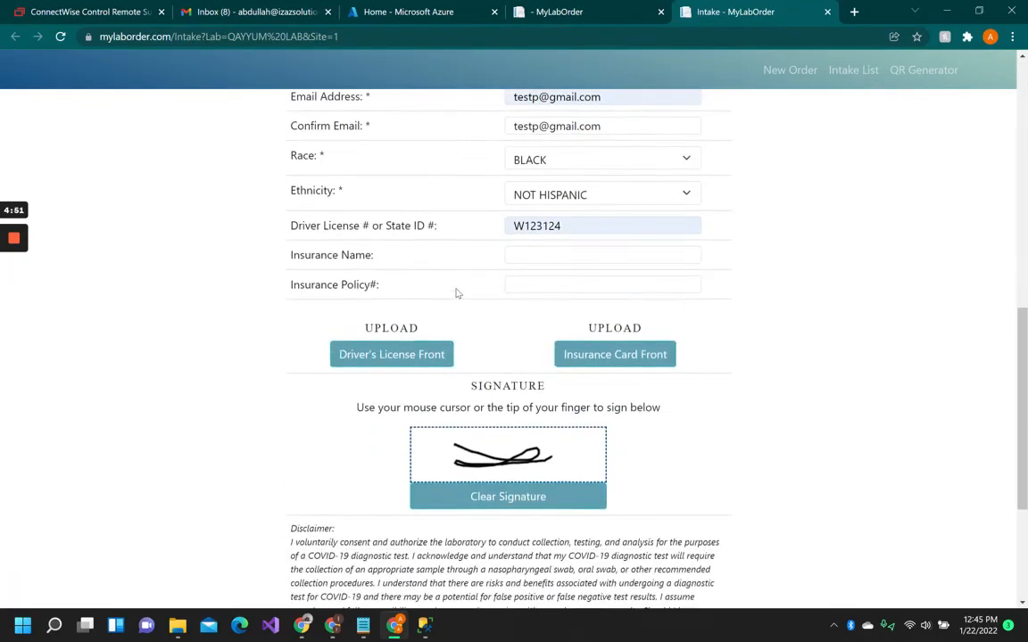
scroll(456, 293, down, 1)
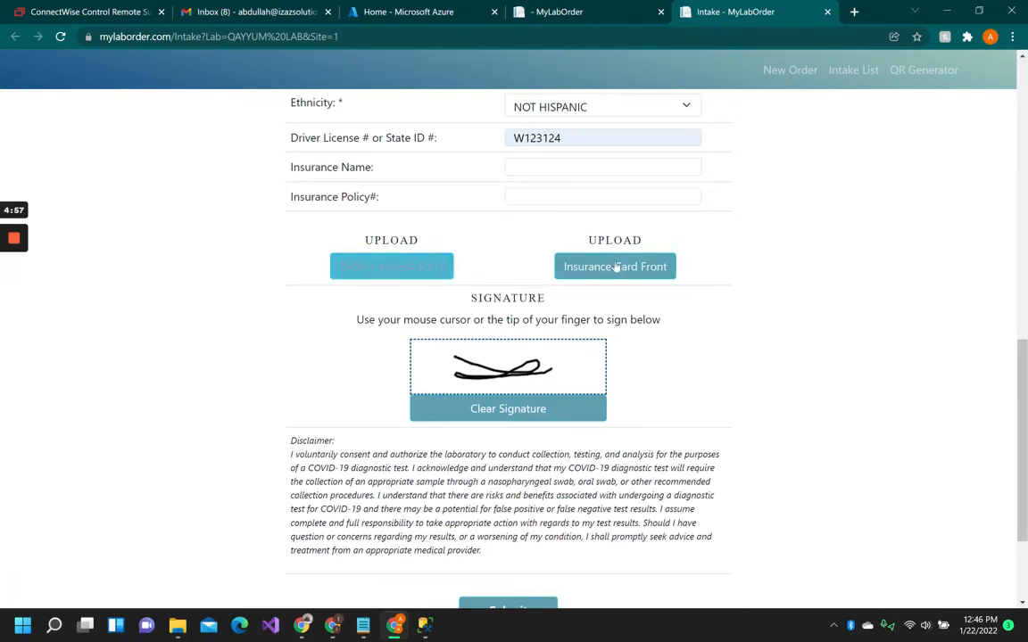
scroll(580, 303, down, 2)
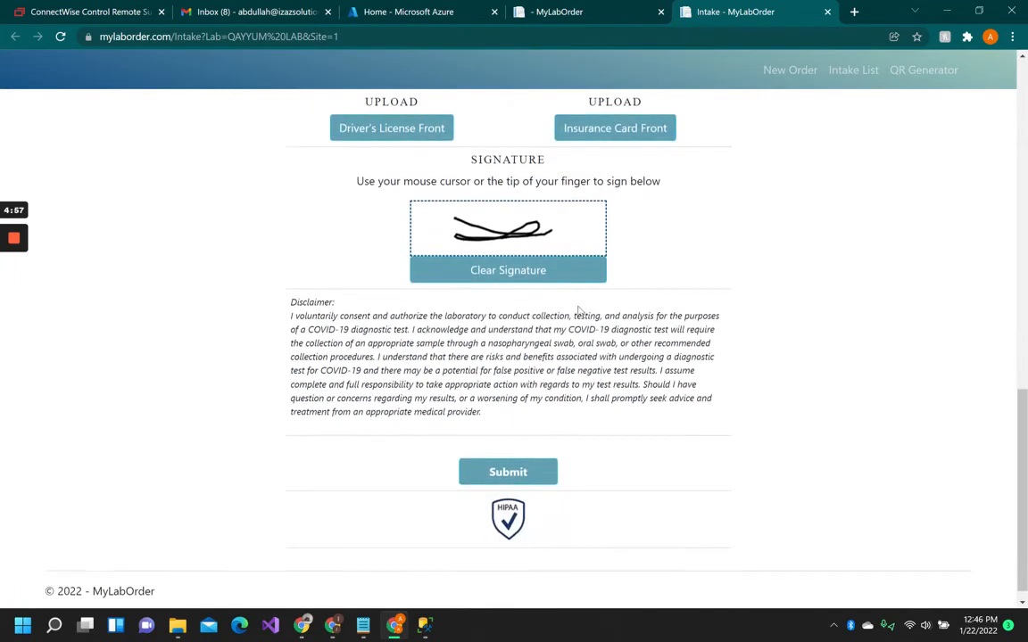
click(522, 476)
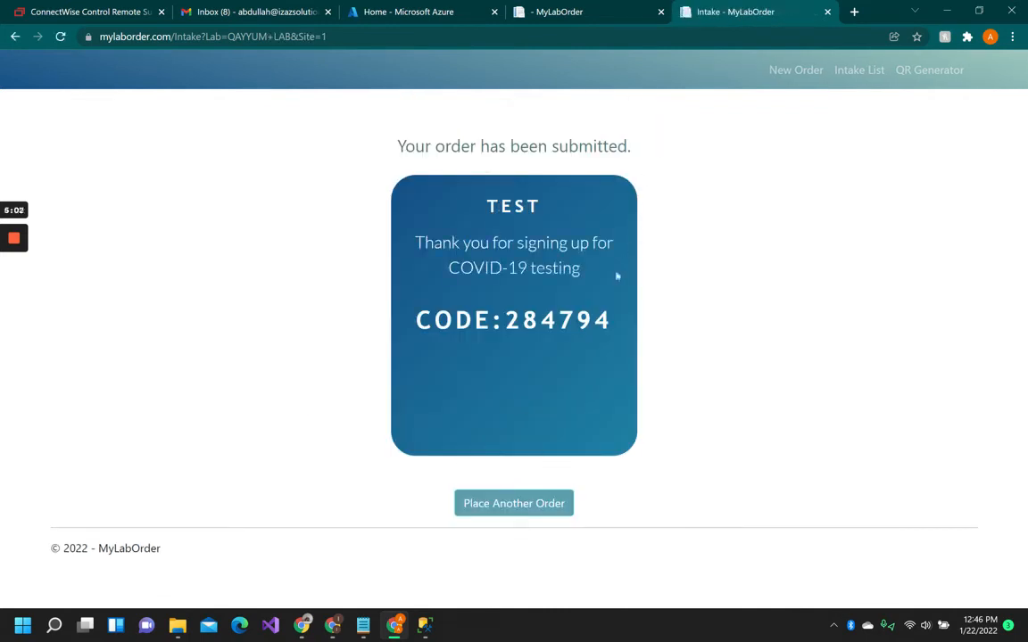
Examine the submission confirmation card and its code.
drag(472, 208, 573, 206)
click(654, 236)
drag(505, 321, 601, 351)
click(586, 349)
drag(506, 321, 612, 319)
click(616, 373)
drag(507, 321, 614, 332)
click(615, 333)
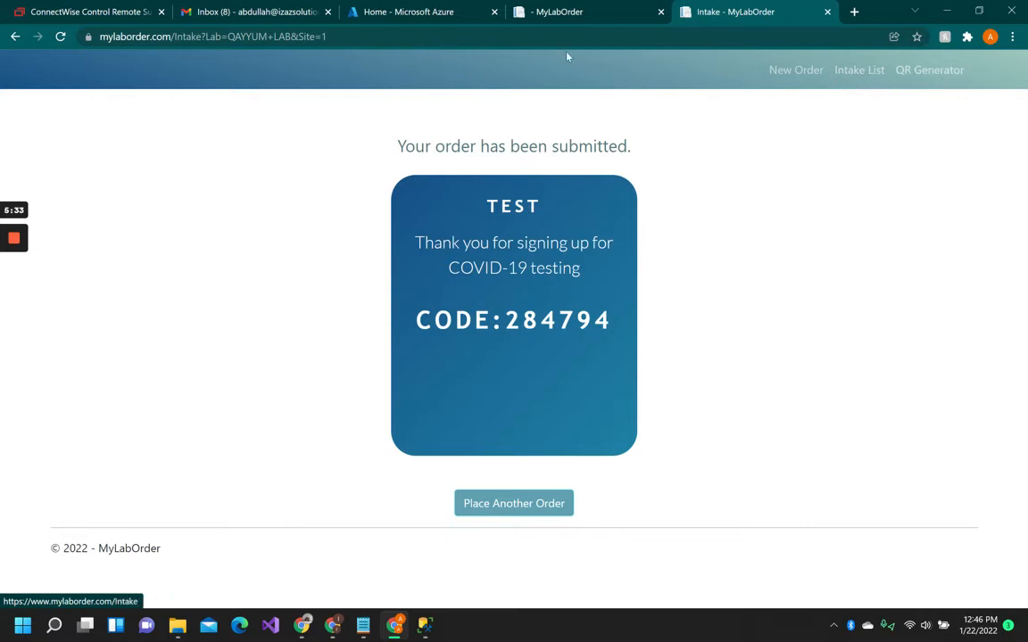
Open the Intake List and inspect the new test patient's entry.
click(861, 75)
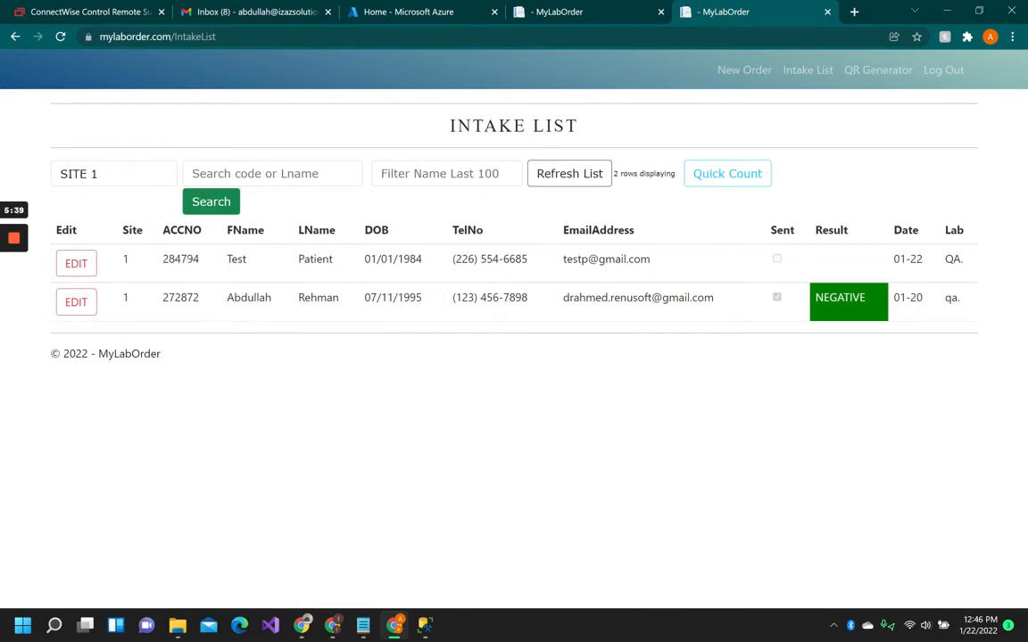
double_click(183, 259)
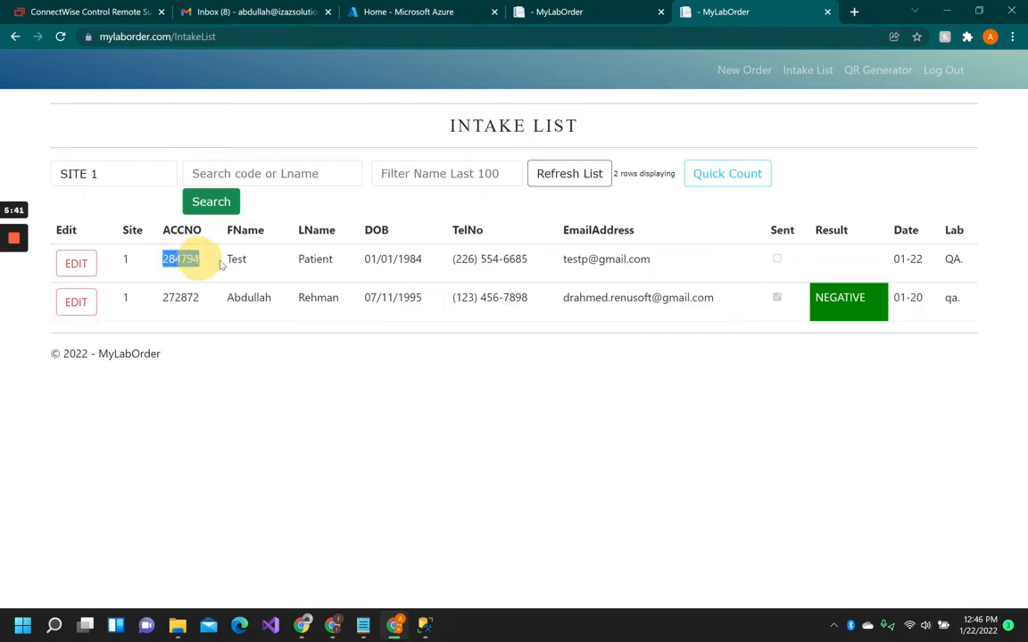
click(290, 261)
drag(161, 259, 981, 258)
click(522, 273)
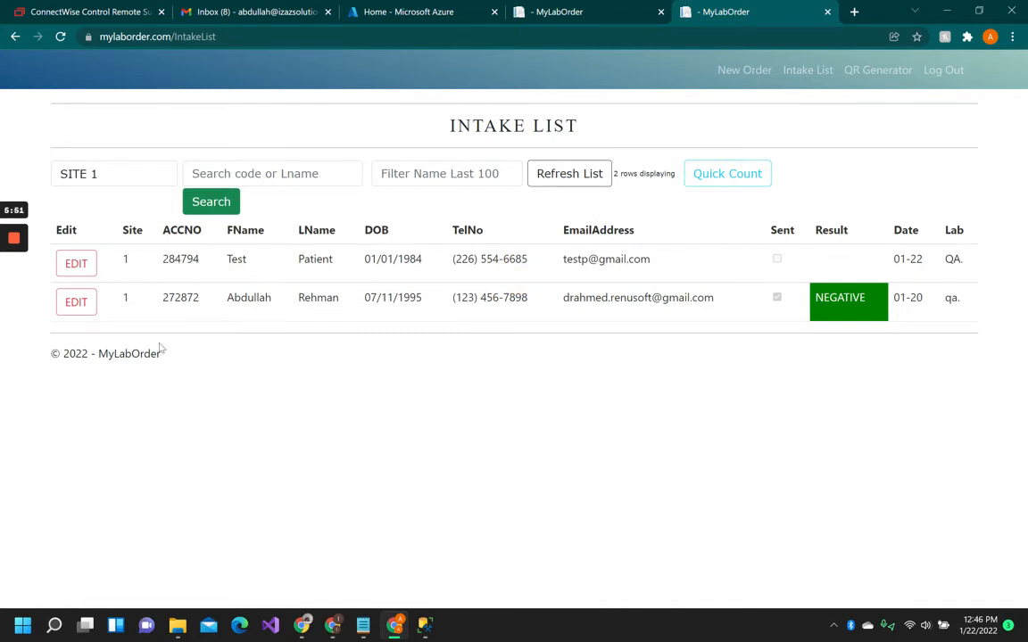
Search the intake list for accession number 272872.
mouse_move(9, 237)
click(16, 296)
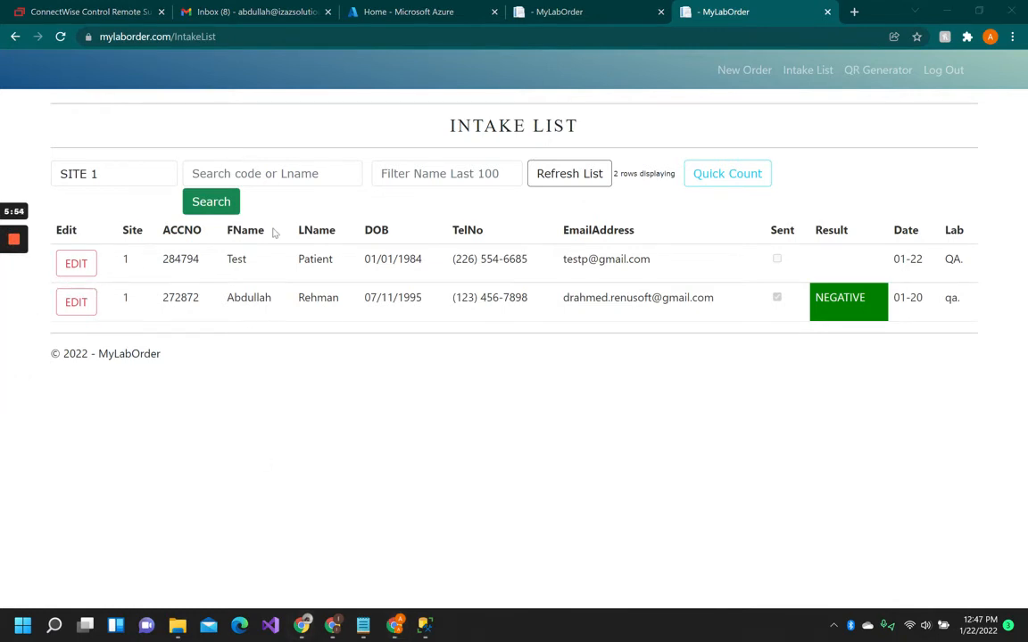
click(272, 171)
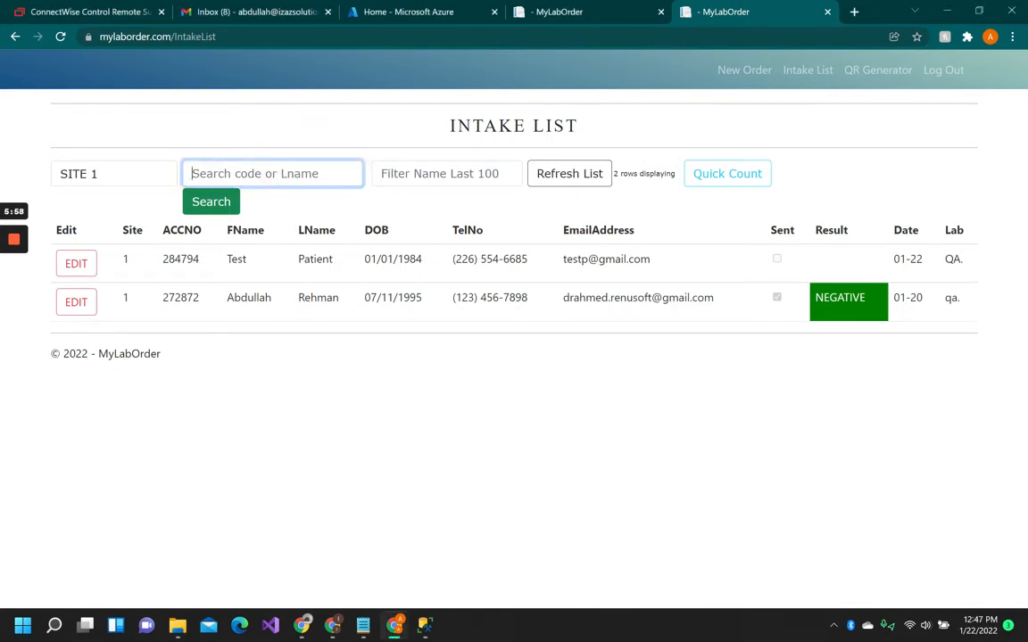
double_click(198, 298)
key(ctrl+c)
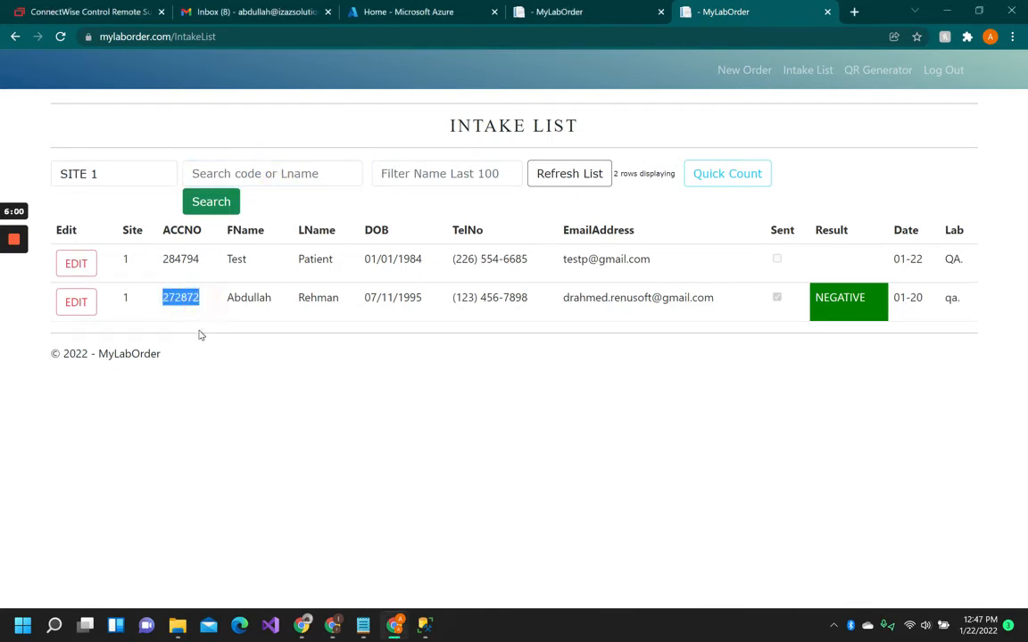
click(268, 175)
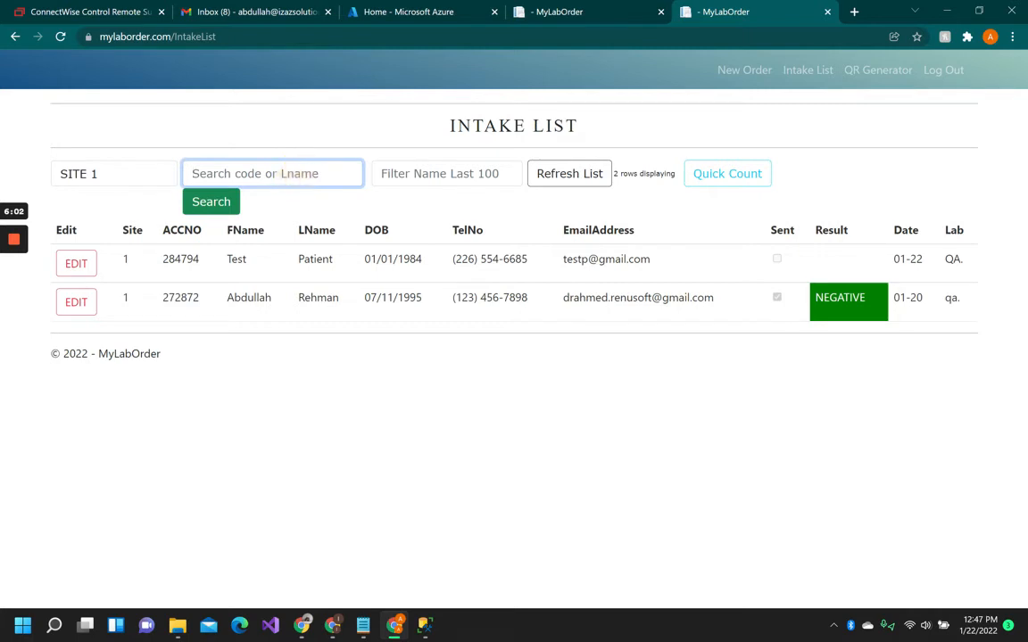
key(ctrl+v)
click(211, 202)
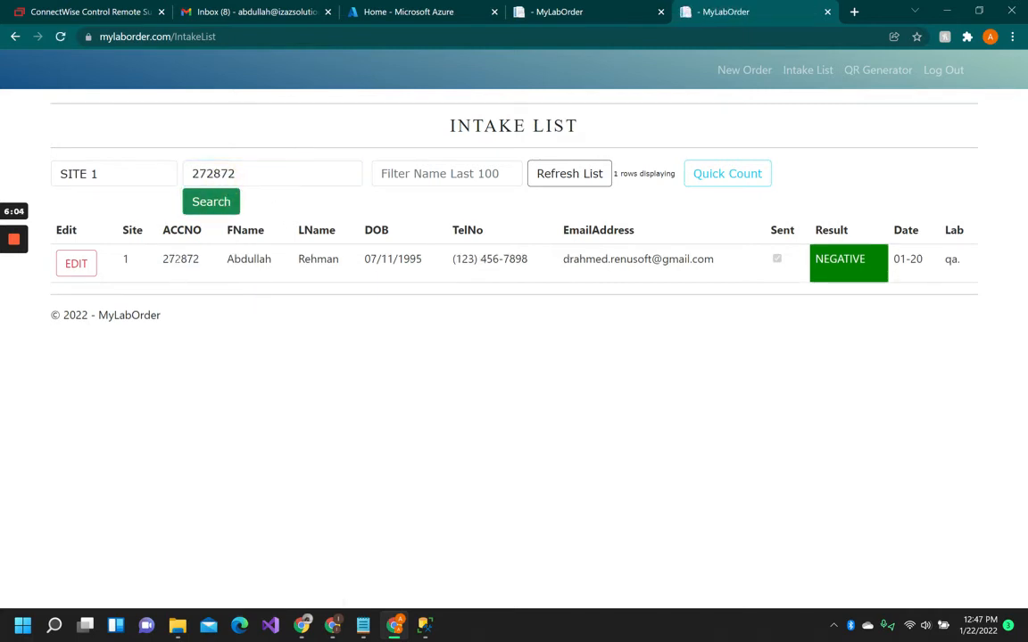
Clear the search field and refresh the intake list.
drag(162, 261, 717, 262)
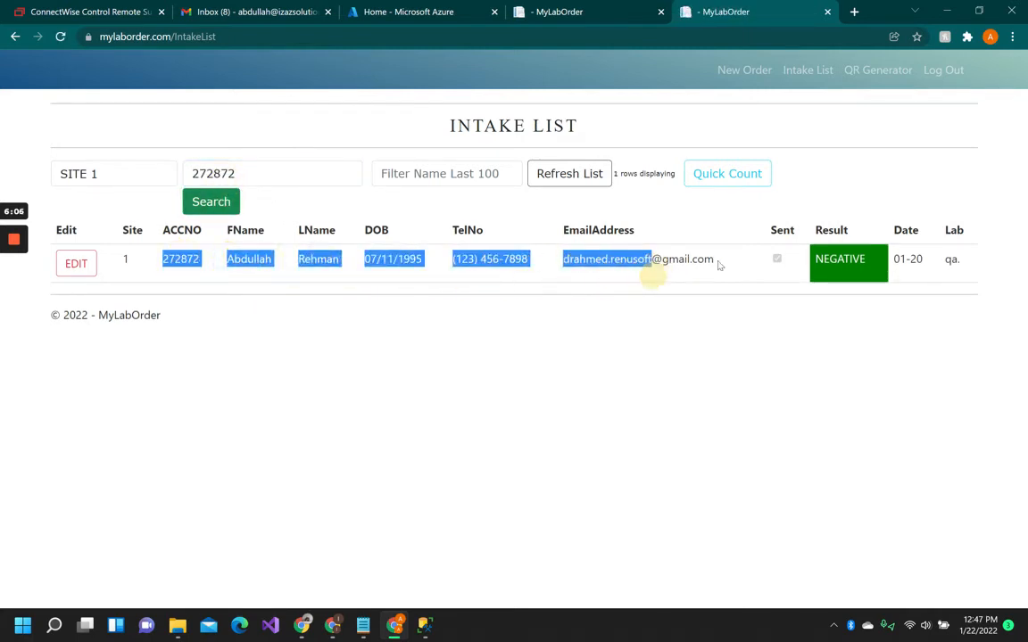
click(719, 262)
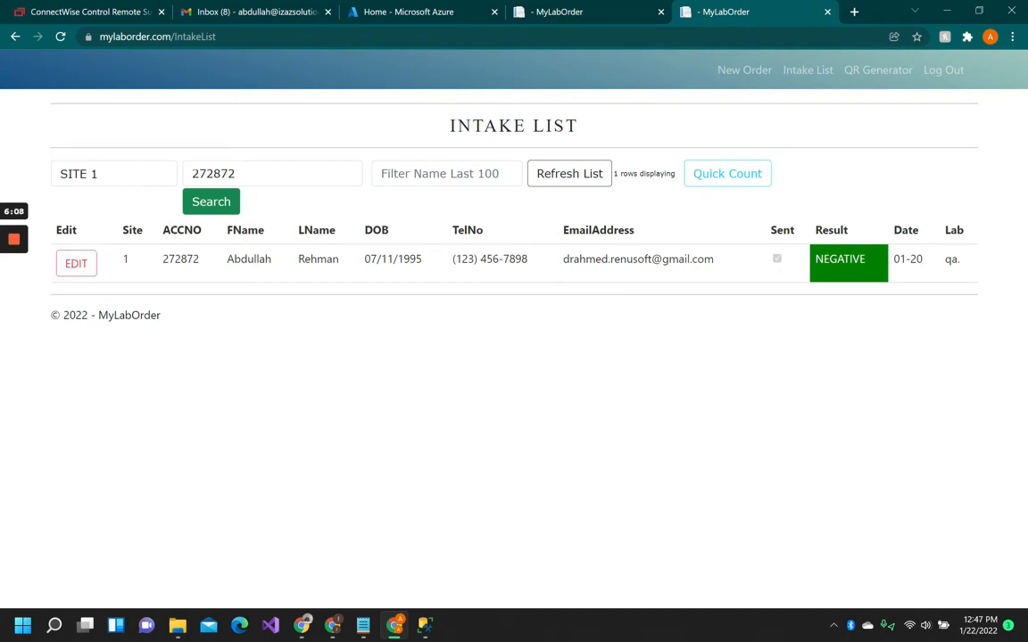
drag(246, 174, 143, 169)
key(BackSpace)
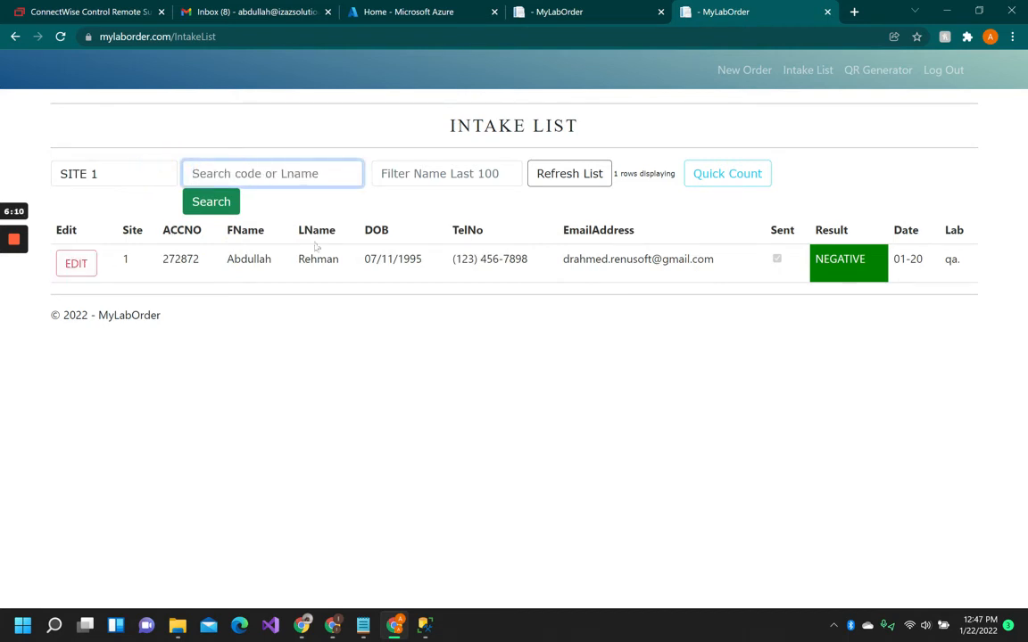
click(214, 201)
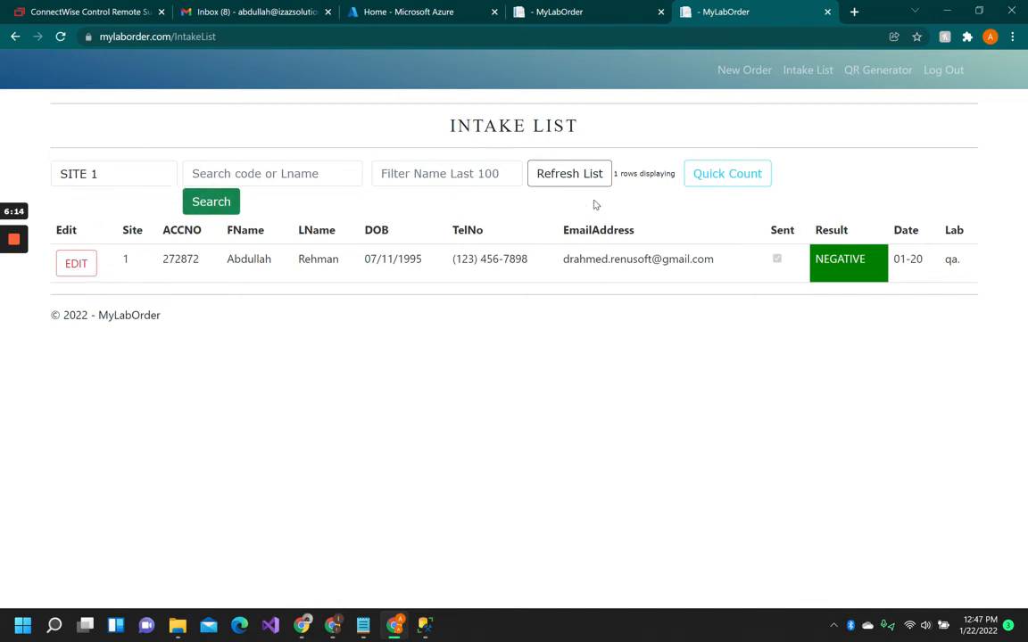
click(571, 175)
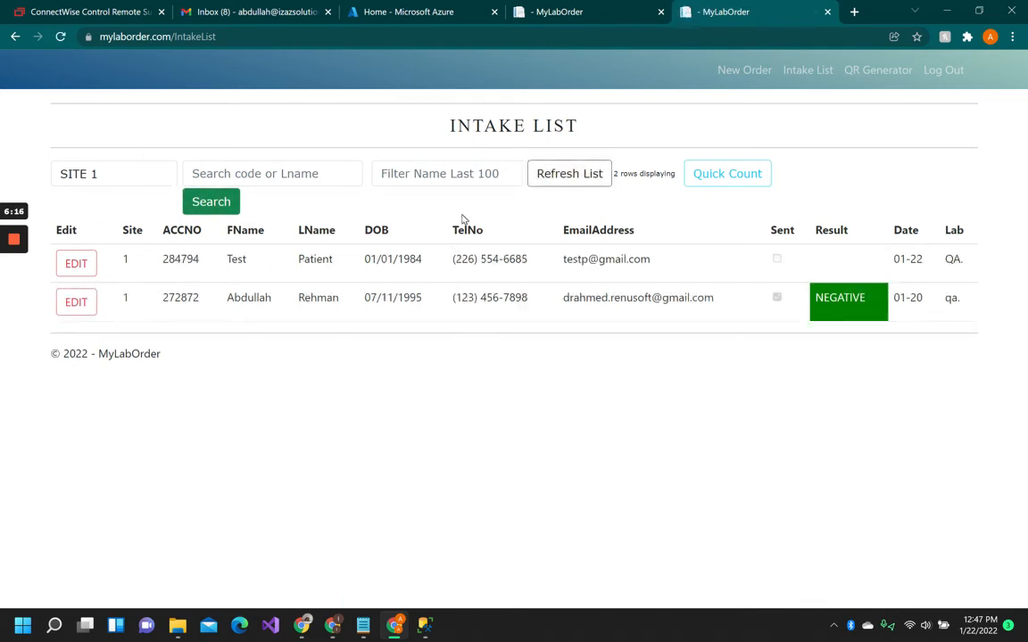
Open the edit dialog for the test patient's entry and review its details.
mouse_move(14, 308)
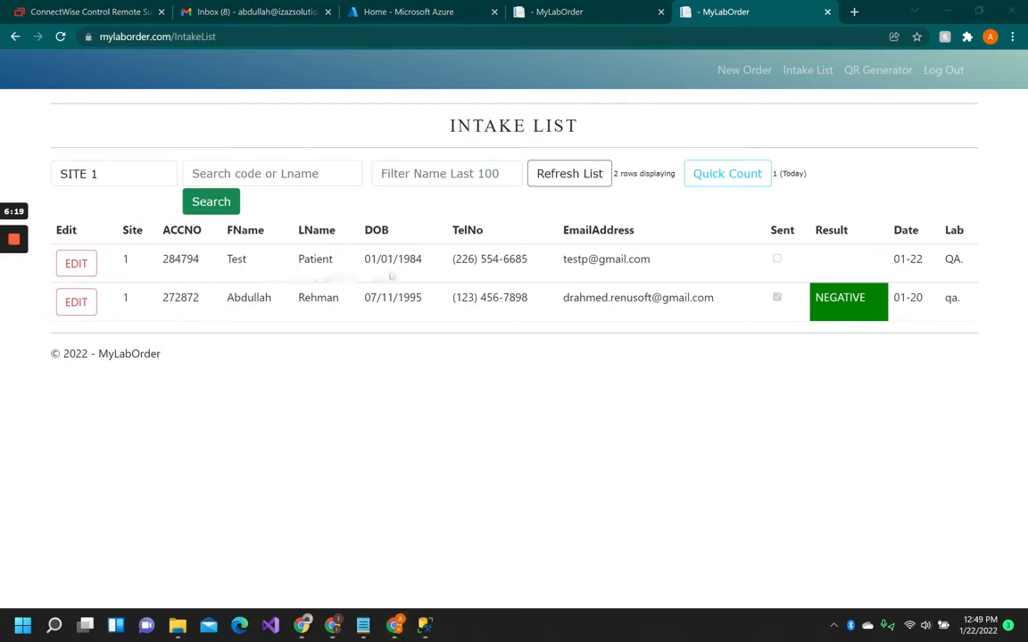
drag(147, 252, 665, 261)
click(668, 261)
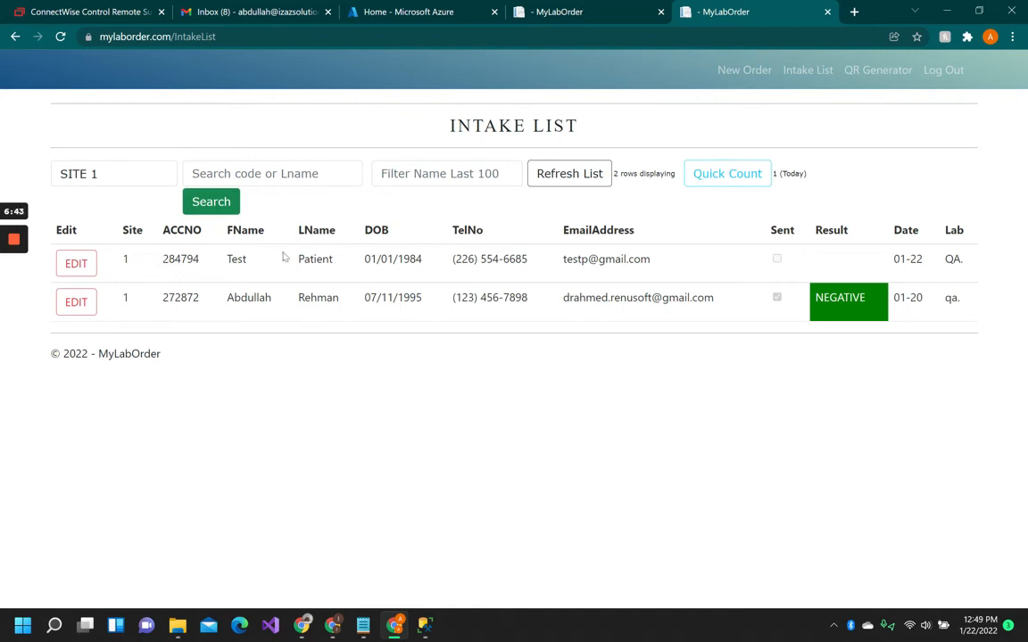
click(78, 265)
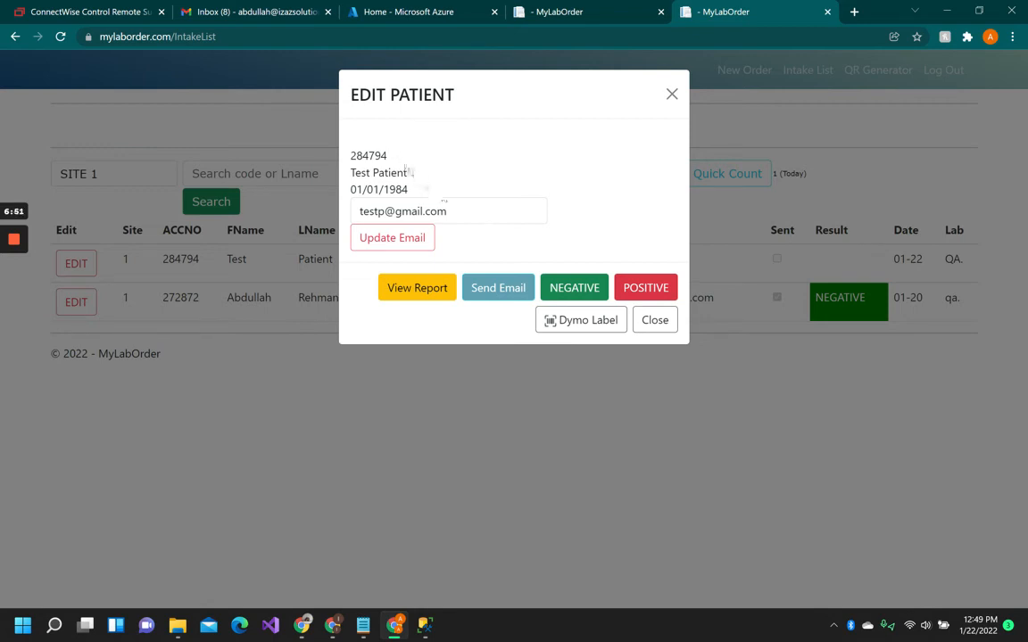
drag(386, 155, 353, 153)
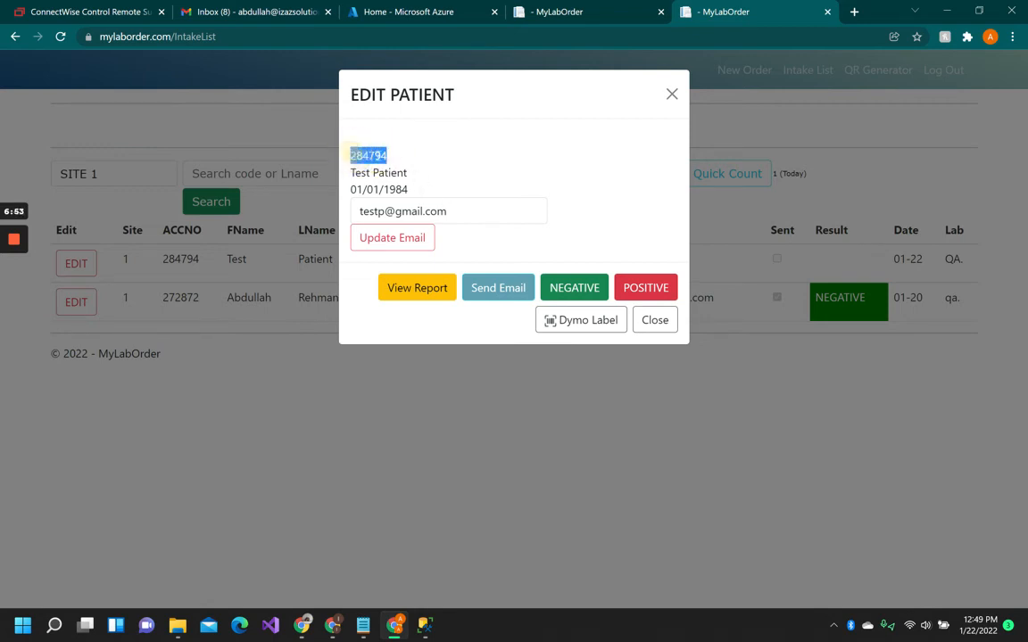
drag(451, 211, 351, 205)
click(458, 197)
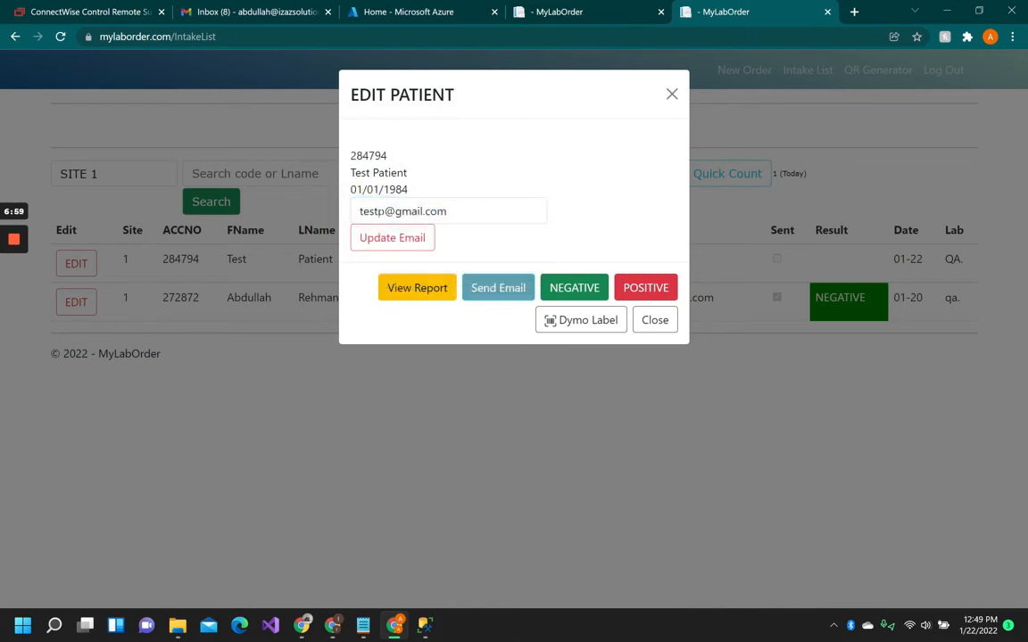
Replace the test patient's e-mail address with the user's own e-mail and update it.
drag(361, 211, 384, 212)
click(363, 211)
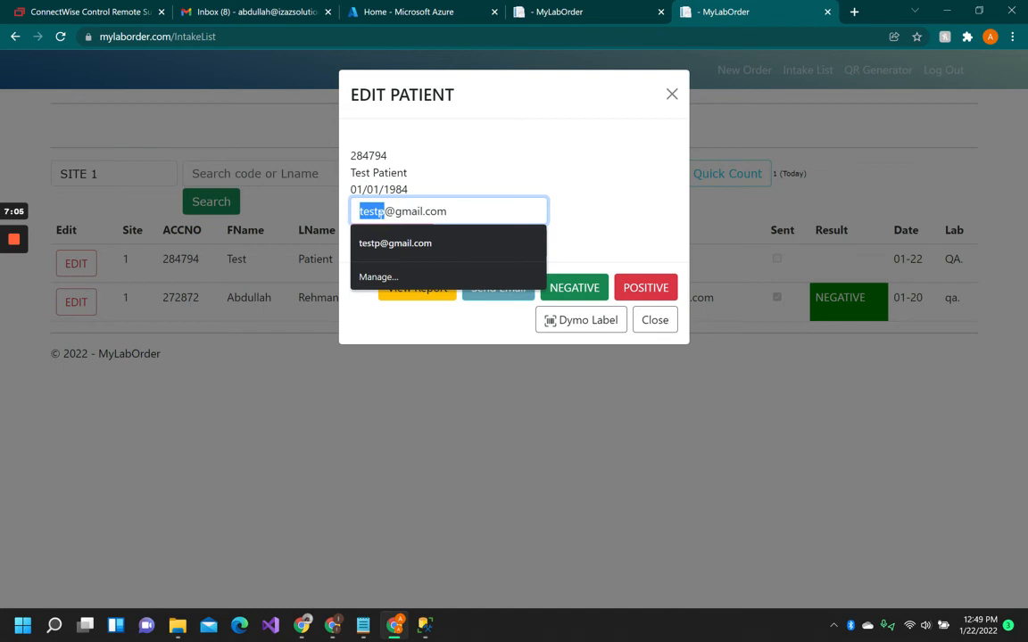
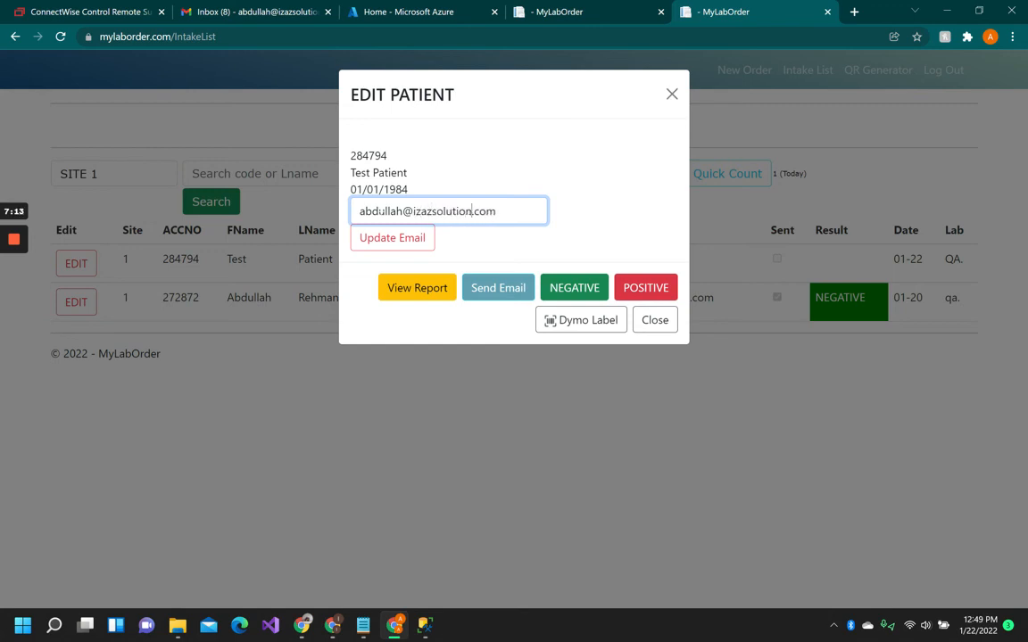
click(394, 237)
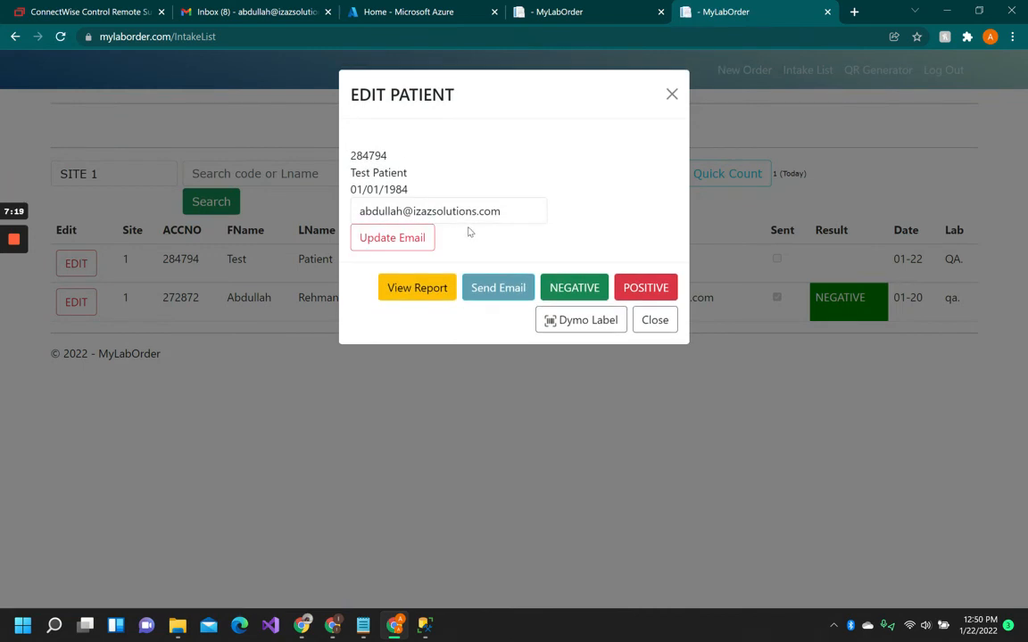
View the test patient's COVID-19 Rapid Ag report, then close the report tab.
click(431, 288)
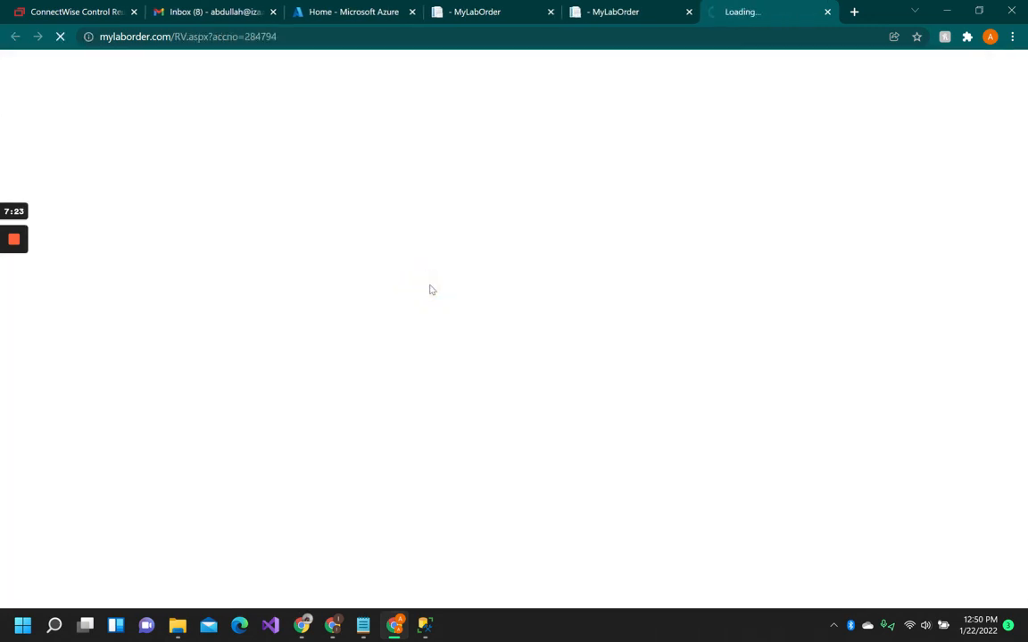
scroll(447, 269, down, 2)
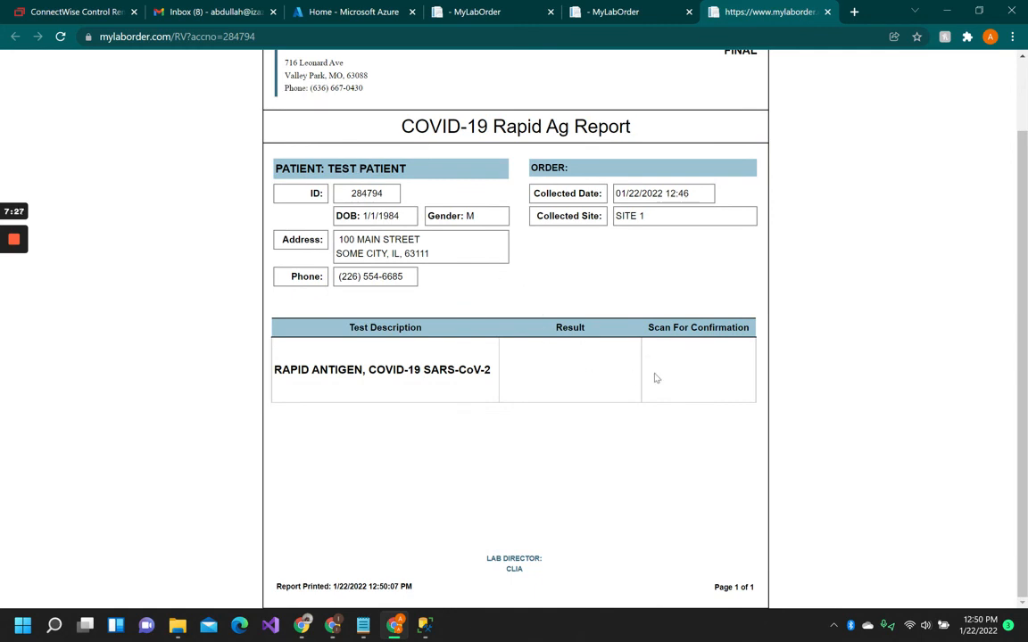
scroll(680, 374, up, 2)
click(828, 12)
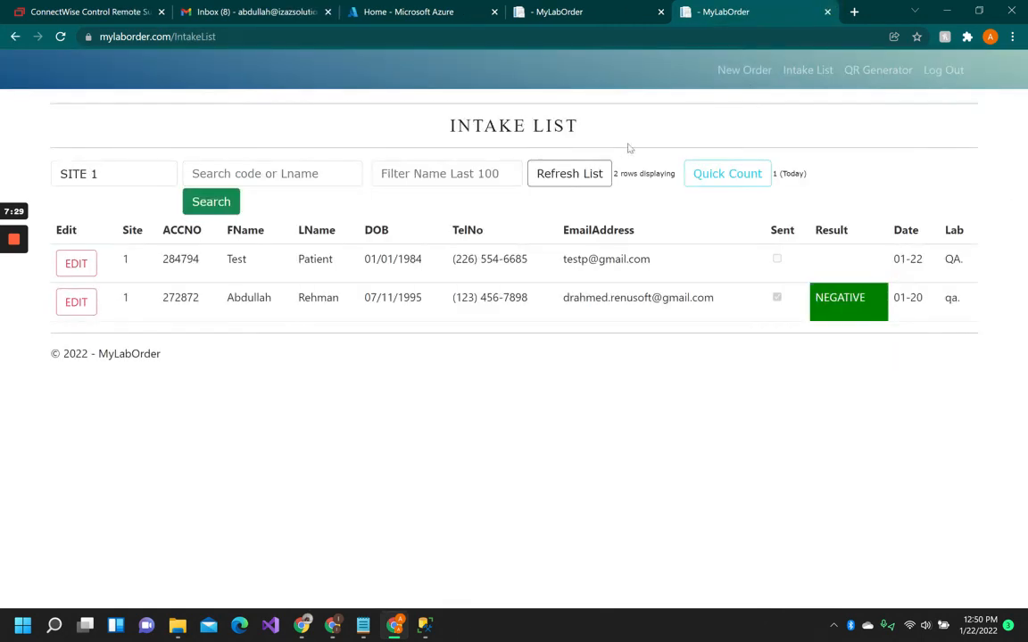
Record a NEGATIVE result for the test patient and close the edit dialog.
click(76, 263)
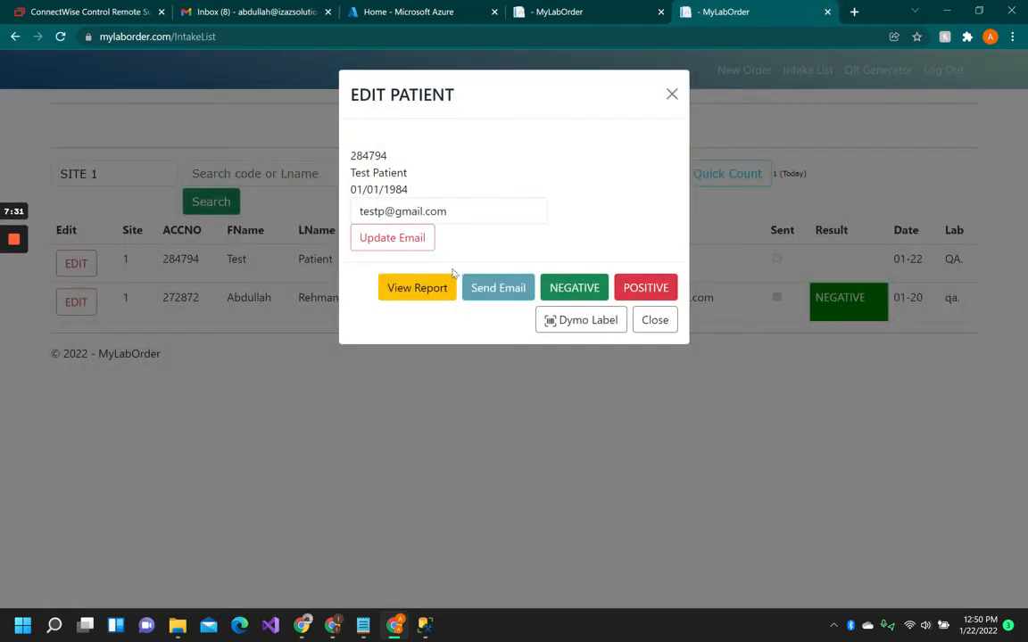
click(586, 290)
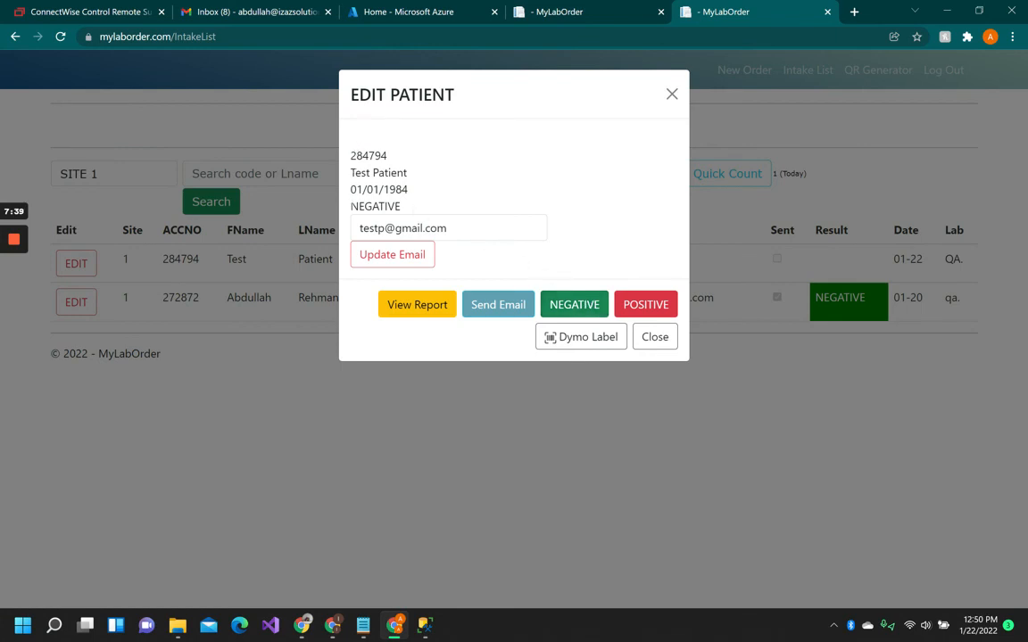
drag(350, 206, 413, 204)
click(415, 198)
click(654, 339)
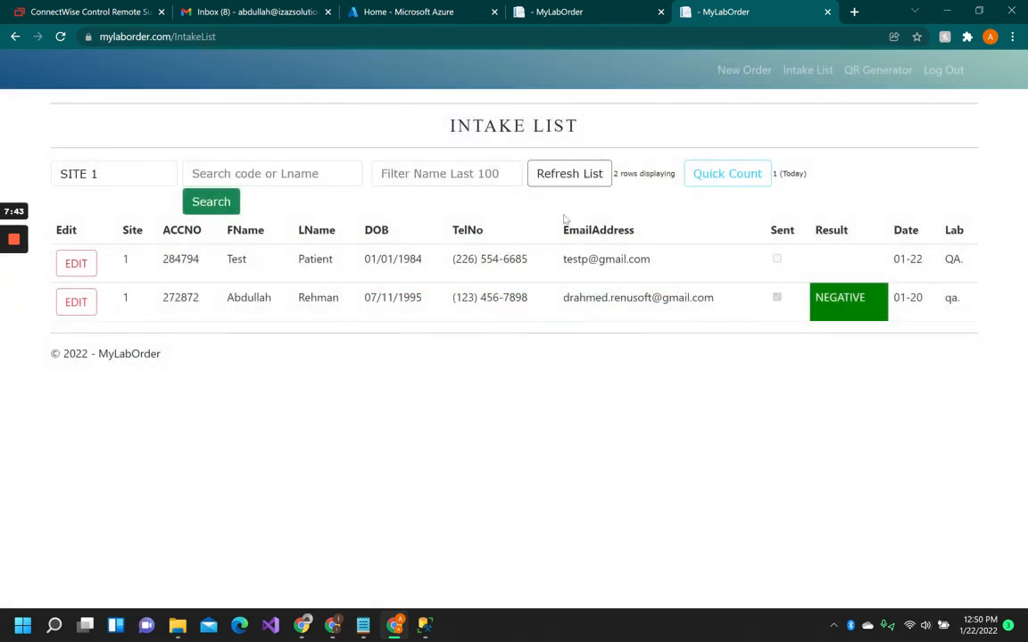
Refresh the intake list and check the test patient's row.
click(553, 170)
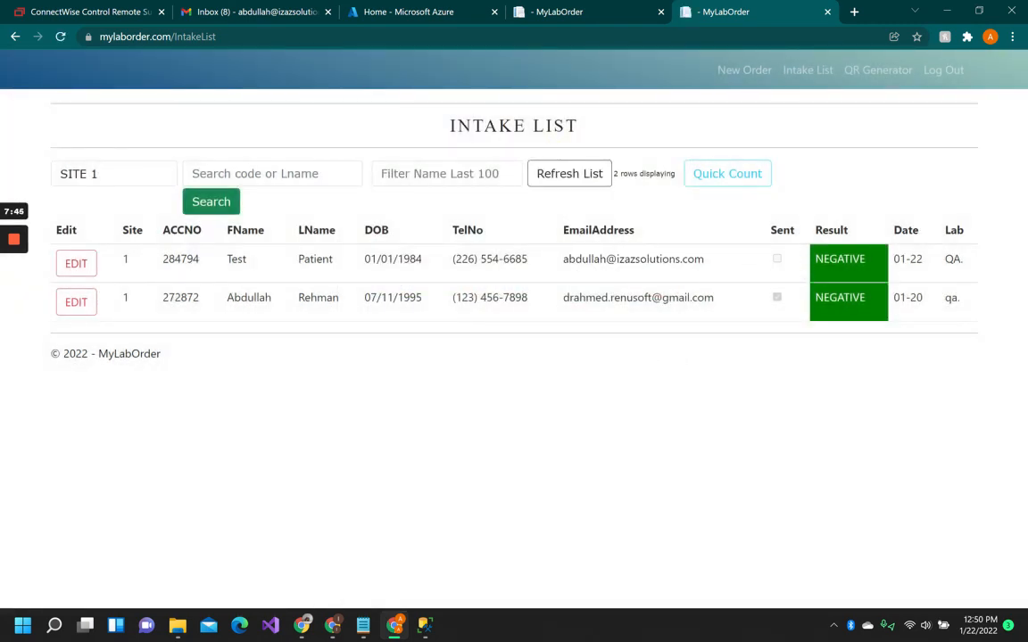
drag(563, 259, 706, 262)
click(650, 259)
Send the result e-mail for the test patient and refresh the intake list.
click(85, 261)
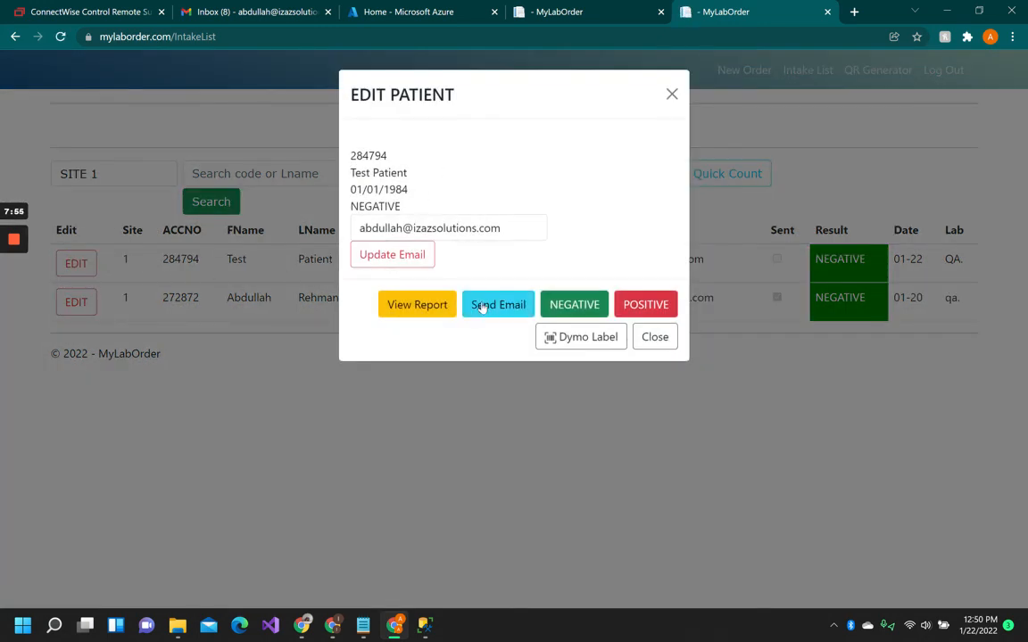
click(505, 306)
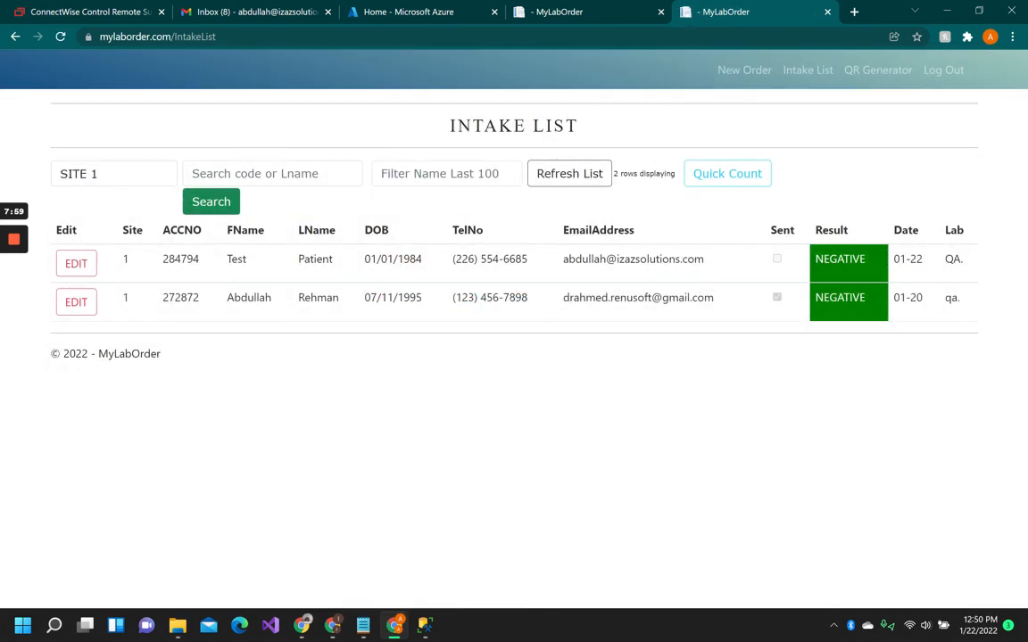
click(572, 175)
mouse_move(15, 250)
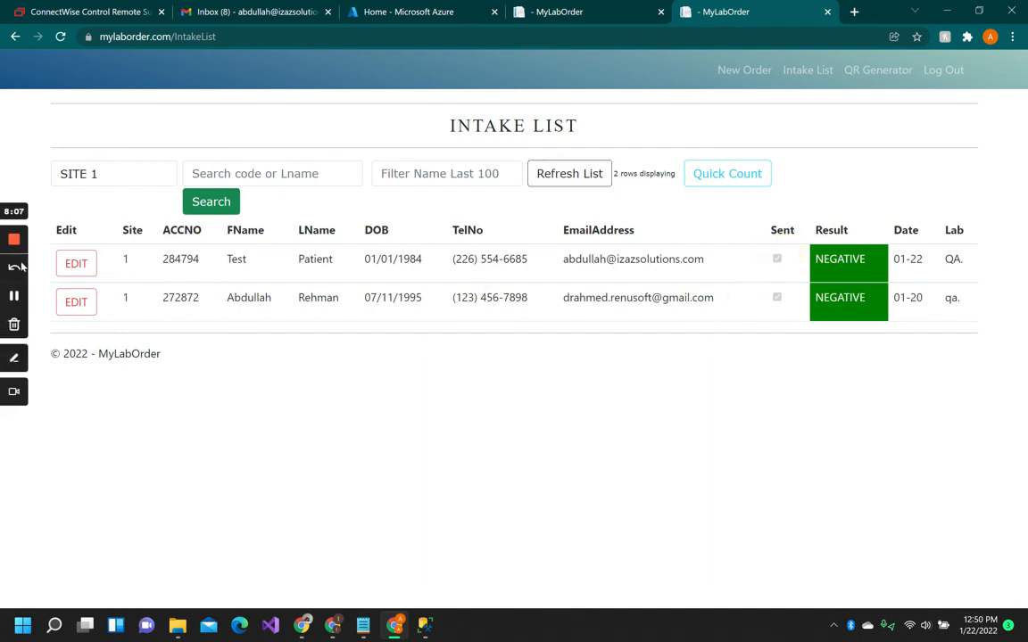